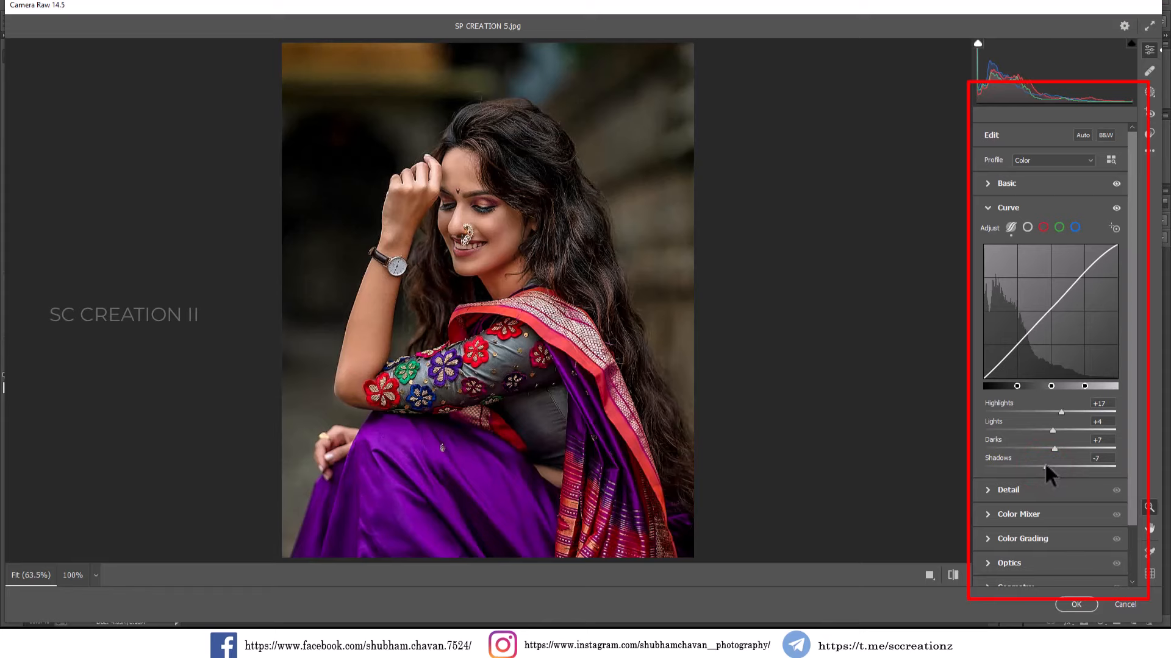
# Set the photo's Detail adjustments to Sharpening 20, Noise Reduction 25 and Color Noise Reduction 26
pyautogui.click(995, 207)
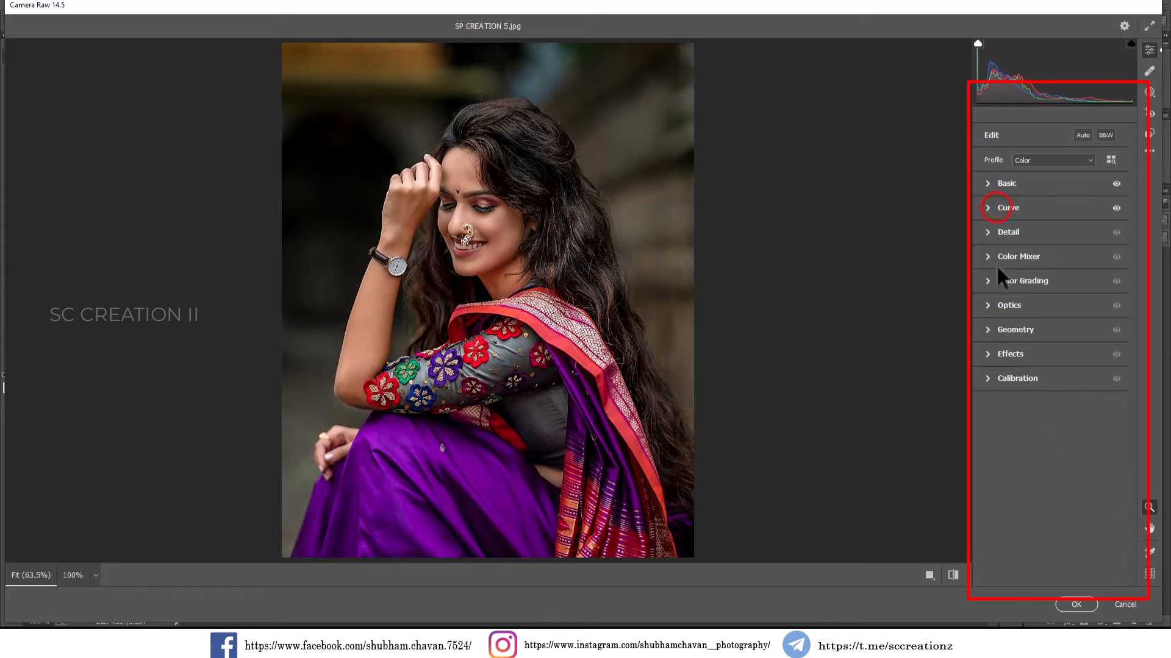
pyautogui.click(1002, 259)
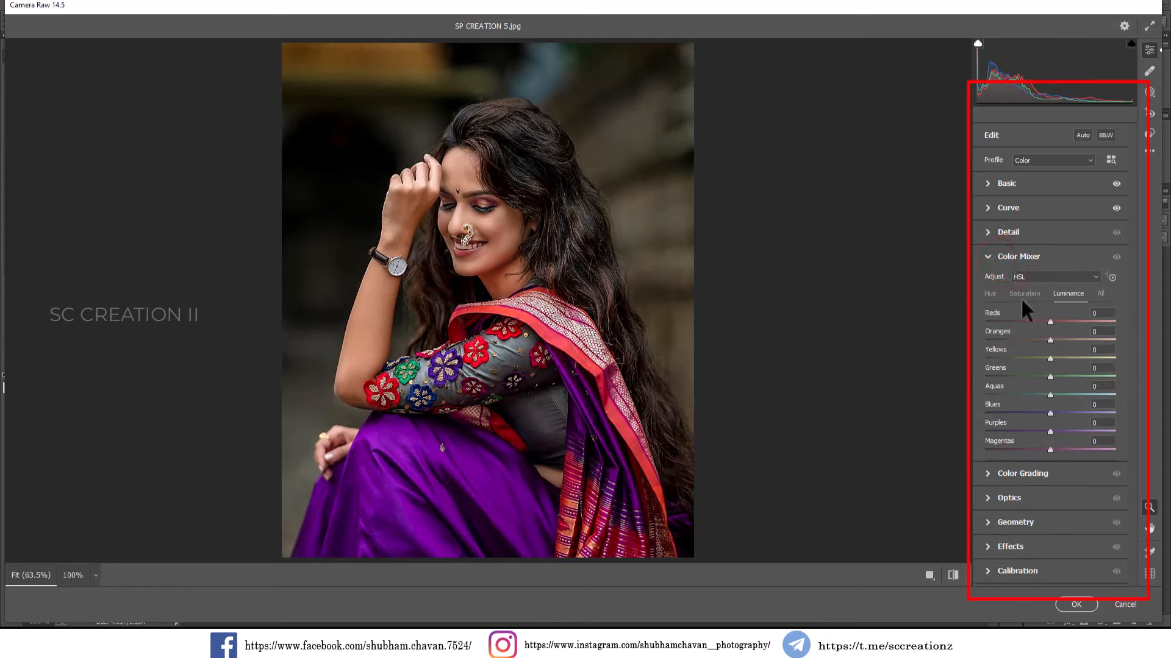
pyautogui.click(994, 232)
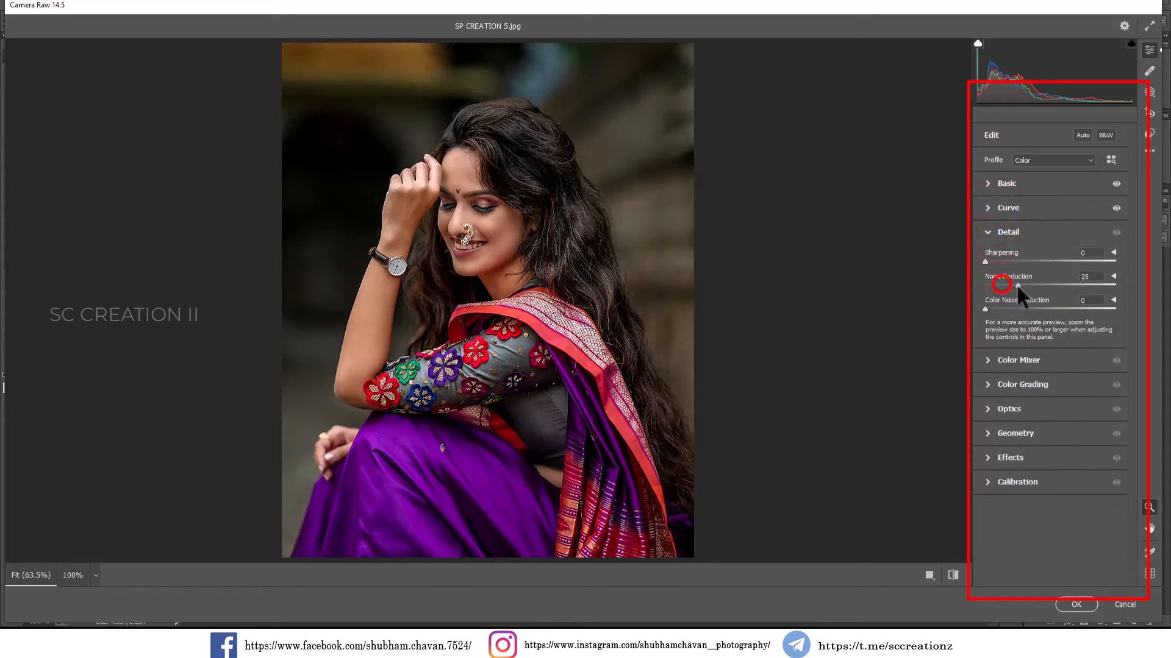
pyautogui.click(1018, 308)
pyautogui.click(522, 225)
pyautogui.click(540, 261)
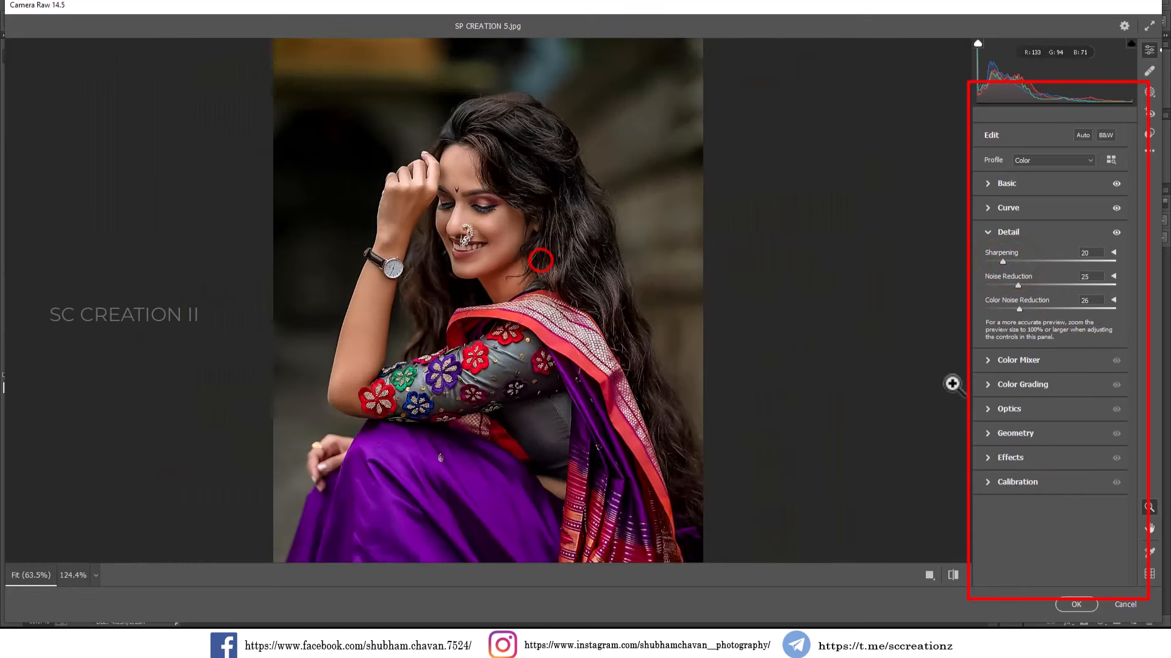
# Shift the Color Mixer hues to Reds -11, Yellows -32 and Greens +34, and raise the Purples hue
pyautogui.click(1029, 361)
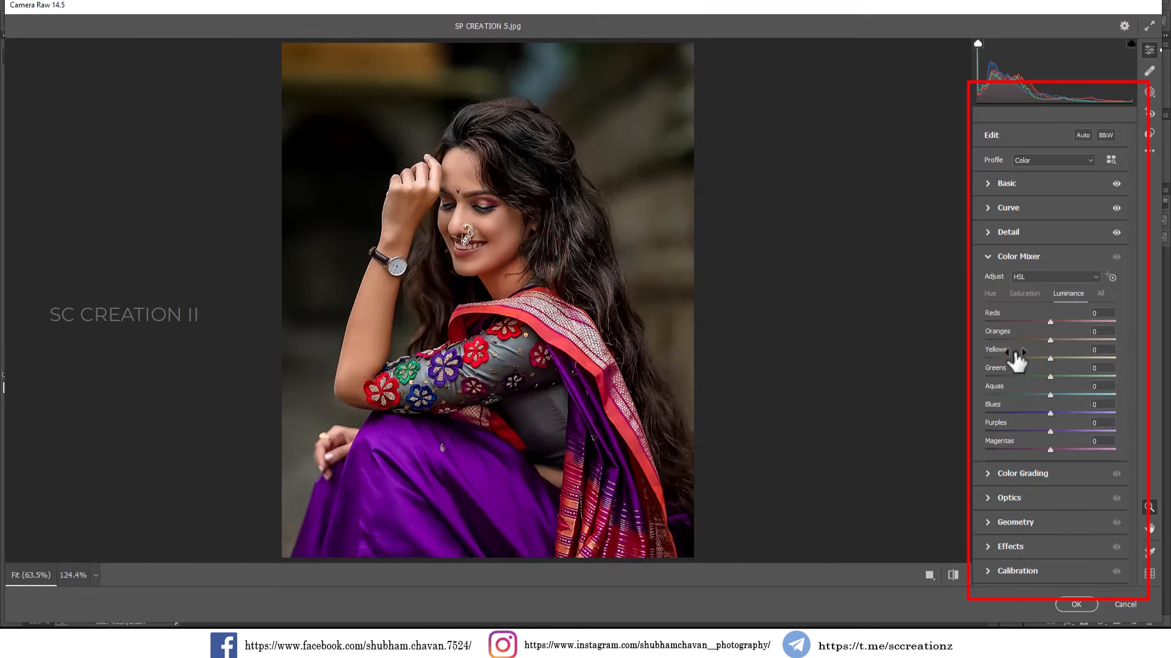
pyautogui.click(994, 295)
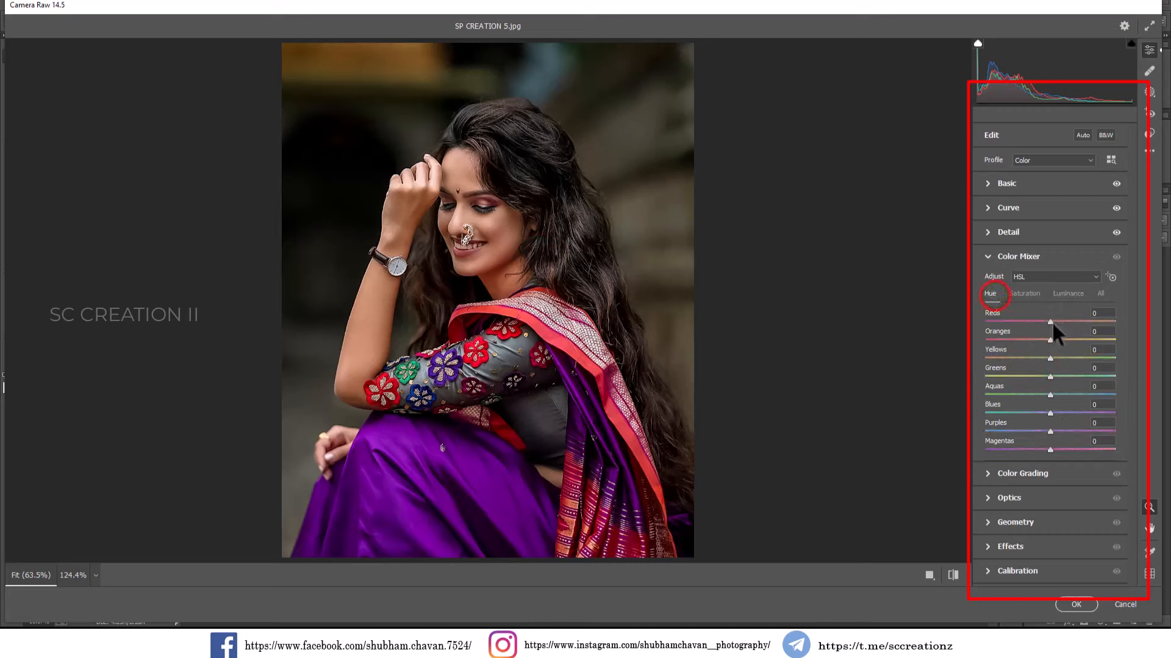
pyautogui.moveTo(1050, 322); pyautogui.dragTo(1081, 377)
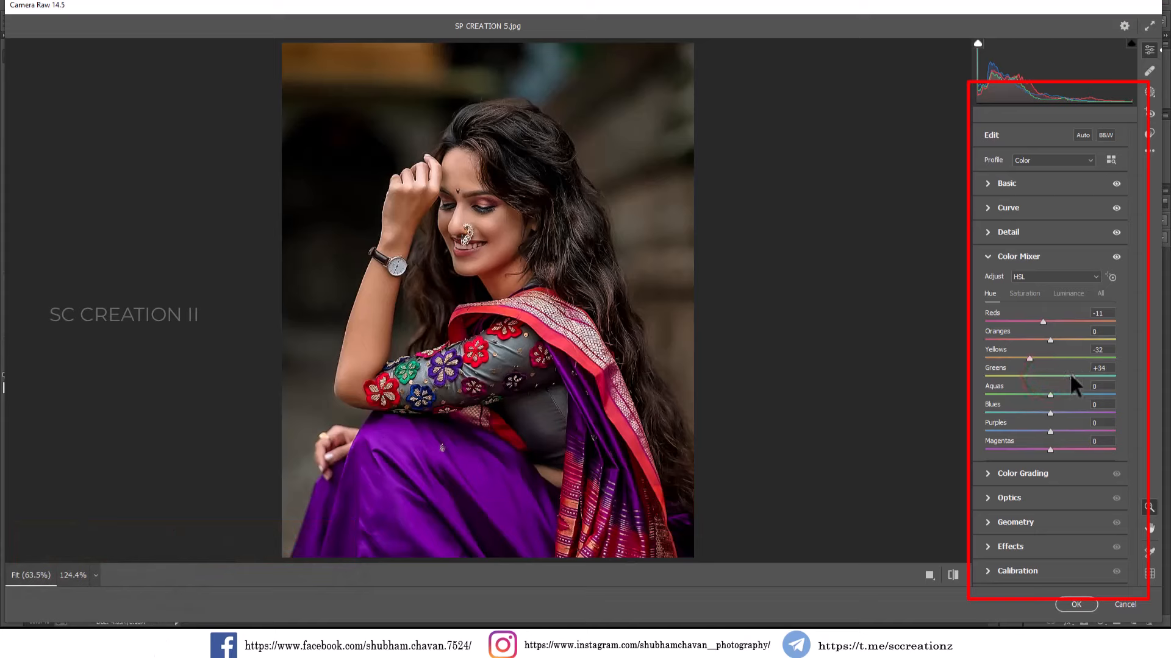
pyautogui.moveTo(1052, 430); pyautogui.dragTo(1069, 430)
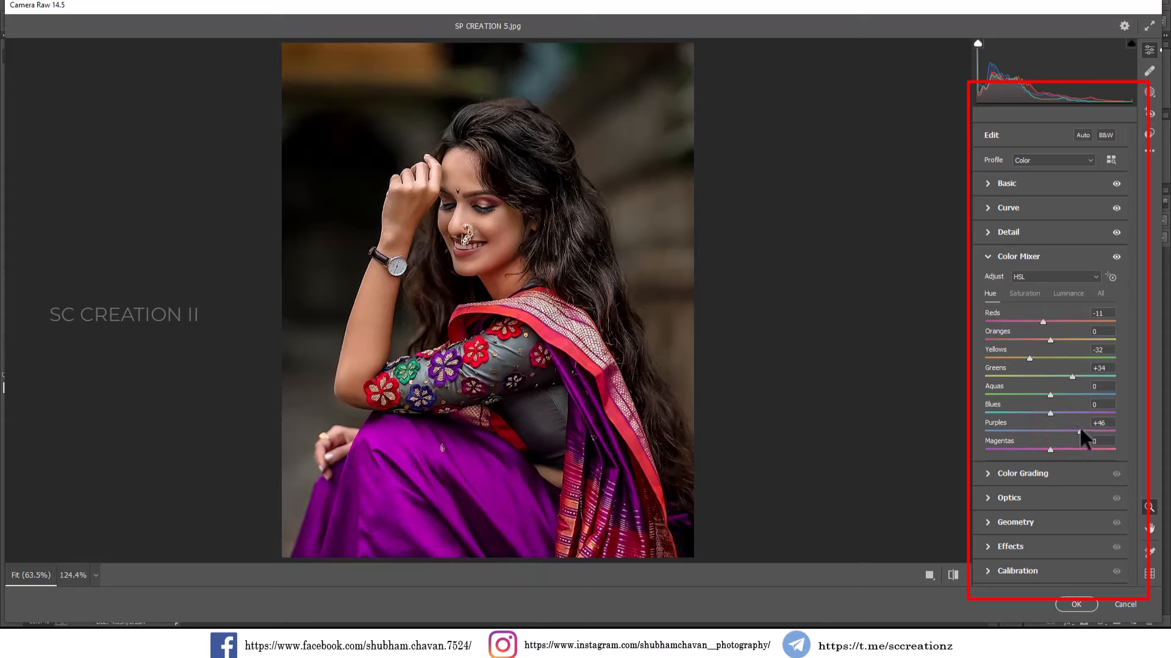
pyautogui.moveTo(1079, 431); pyautogui.dragTo(1073, 430)
# Set the Color Mixer saturation to Reds +23, Oranges +9, Yellows -49, Greens -64 and Blues -20
pyautogui.click(1023, 293)
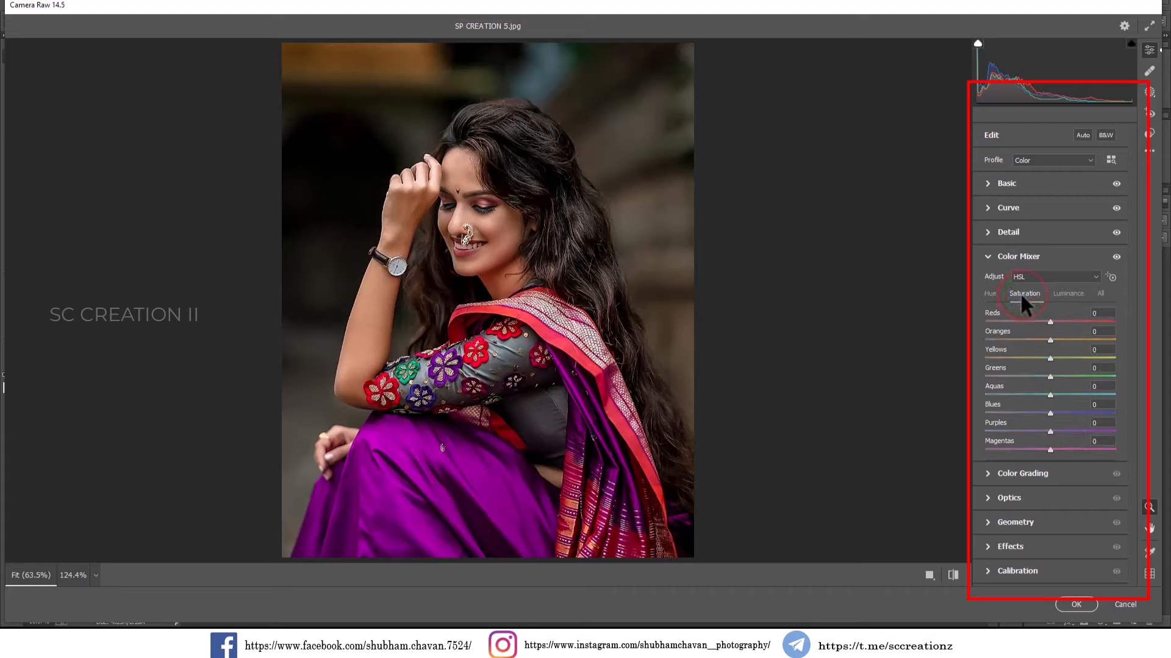
pyautogui.moveTo(1049, 322); pyautogui.dragTo(1065, 322)
pyautogui.moveTo(1049, 357); pyautogui.dragTo(1032, 358)
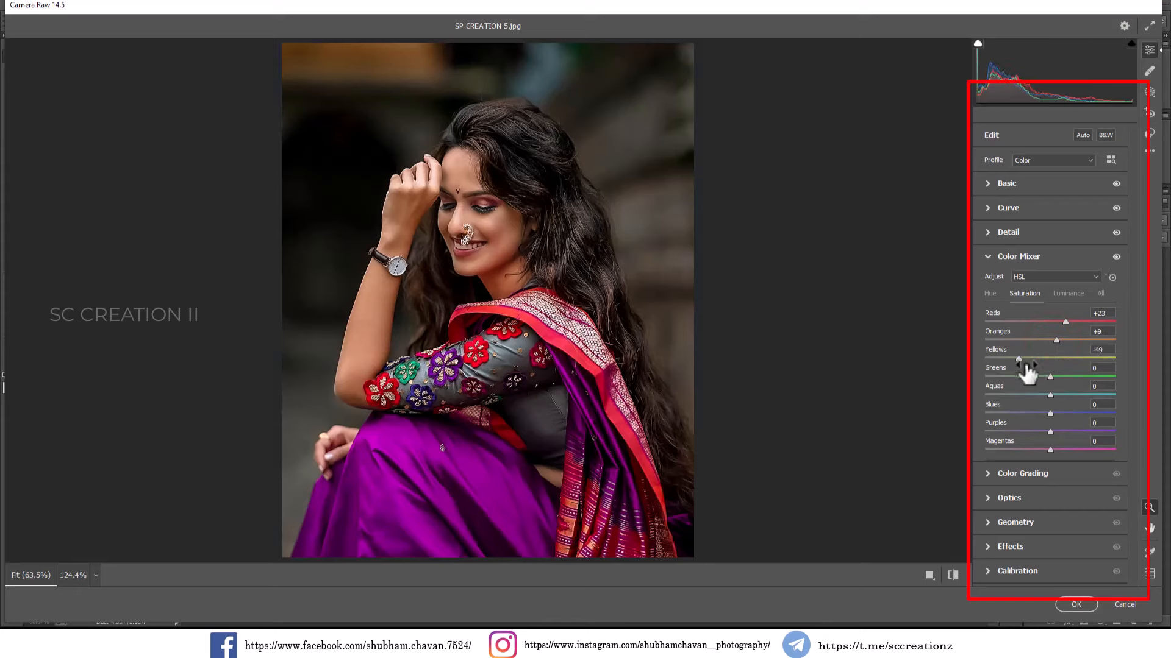
pyautogui.moveTo(1036, 374); pyautogui.dragTo(1007, 378)
pyautogui.moveTo(1031, 412)
pyautogui.mouseDown()
pyautogui.moveTo(1077, 407)
pyautogui.moveTo(1034, 411)
pyautogui.mouseUp()
# Set the Color Mixer luminance to Reds +21, Oranges +30, Yellows -29, Greens -43 and Blues +26
pyautogui.click(1057, 294)
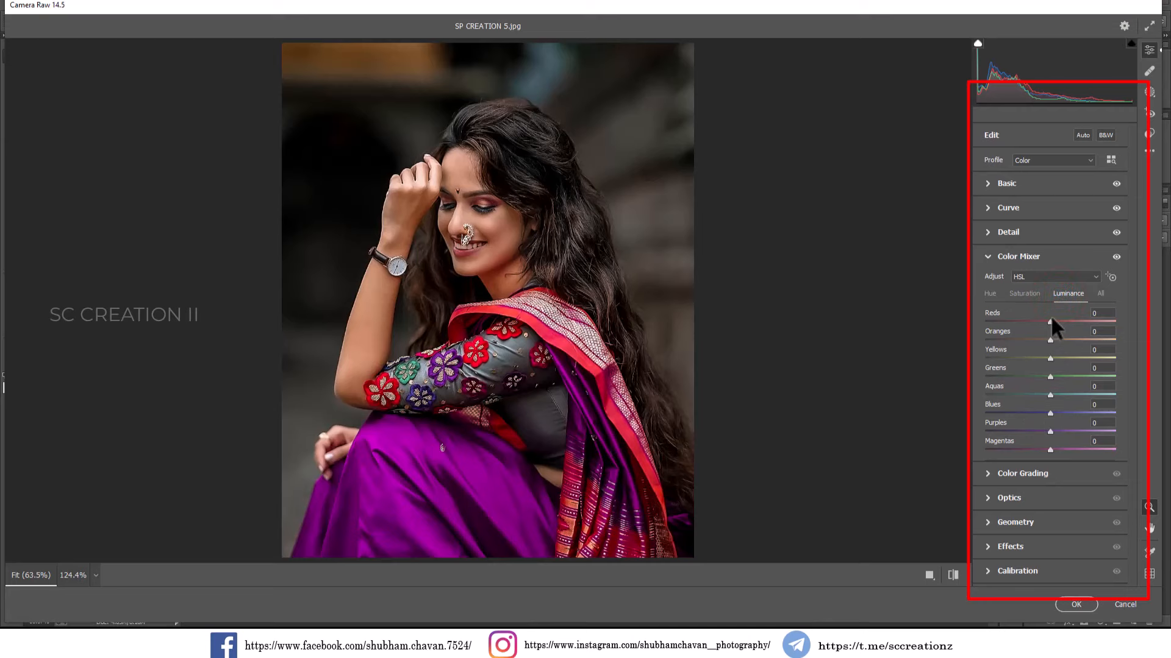
pyautogui.moveTo(1050, 321); pyautogui.dragTo(1071, 339)
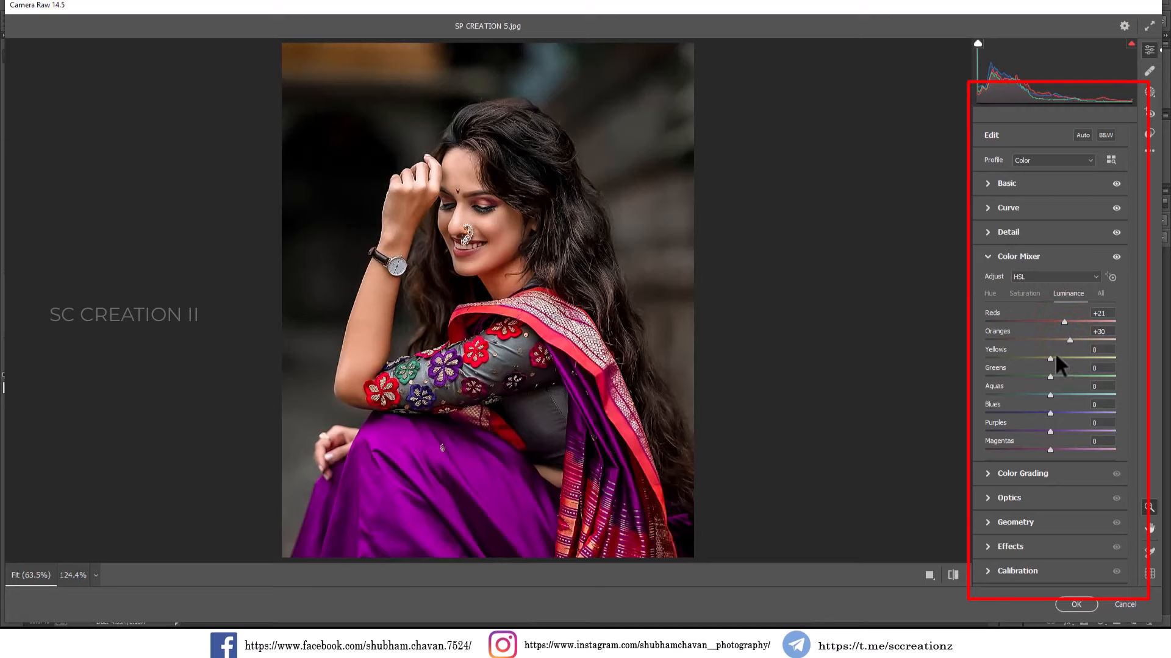
pyautogui.moveTo(1049, 358); pyautogui.dragTo(1022, 375)
pyautogui.moveTo(1061, 413)
pyautogui.mouseDown()
pyautogui.moveTo(1025, 414)
pyautogui.moveTo(1071, 417)
pyautogui.mouseUp()
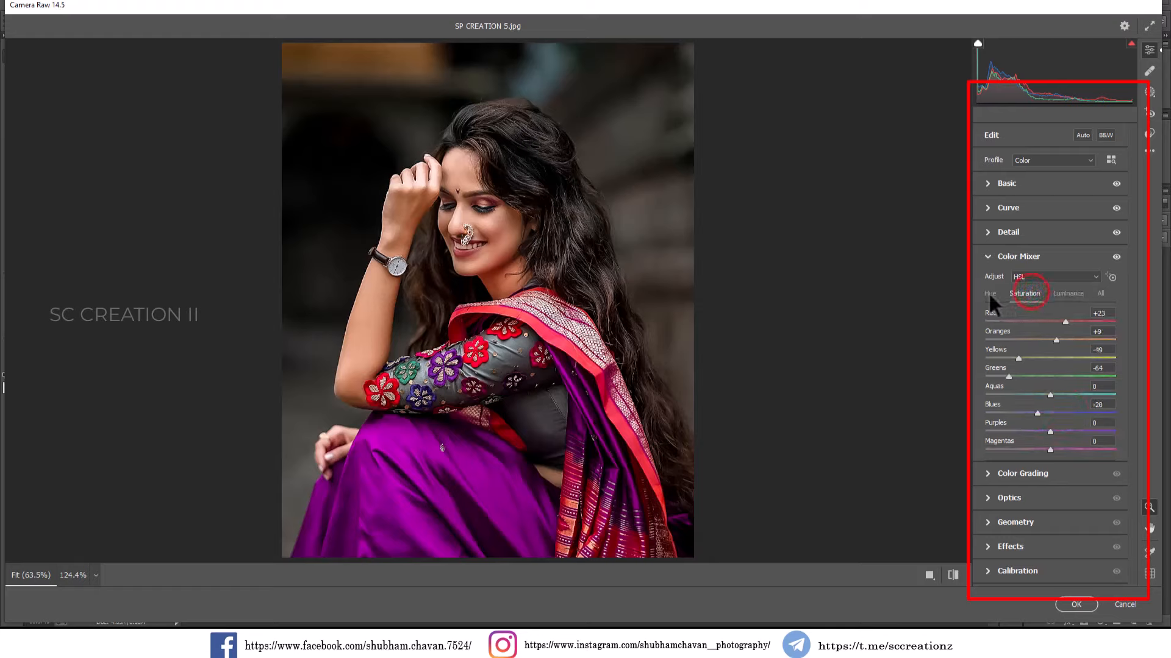
pyautogui.click(997, 255)
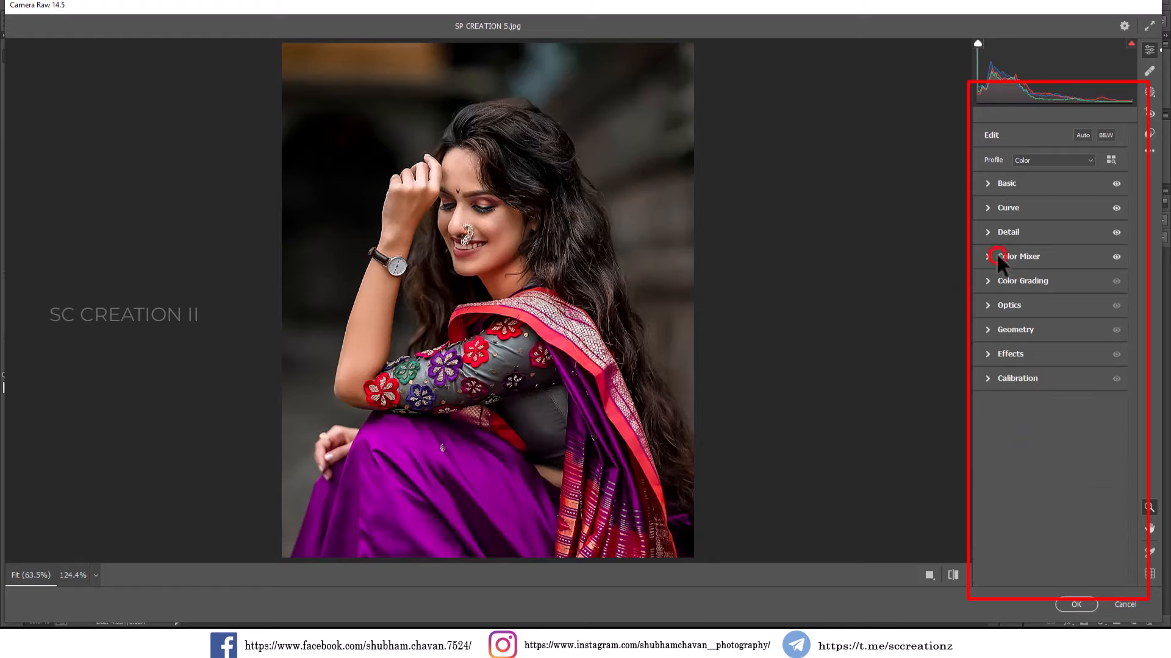
# Tint the highlights in Color Grading with Hue 76 and Saturation 7, and set Blending to 100
pyautogui.click(1014, 284)
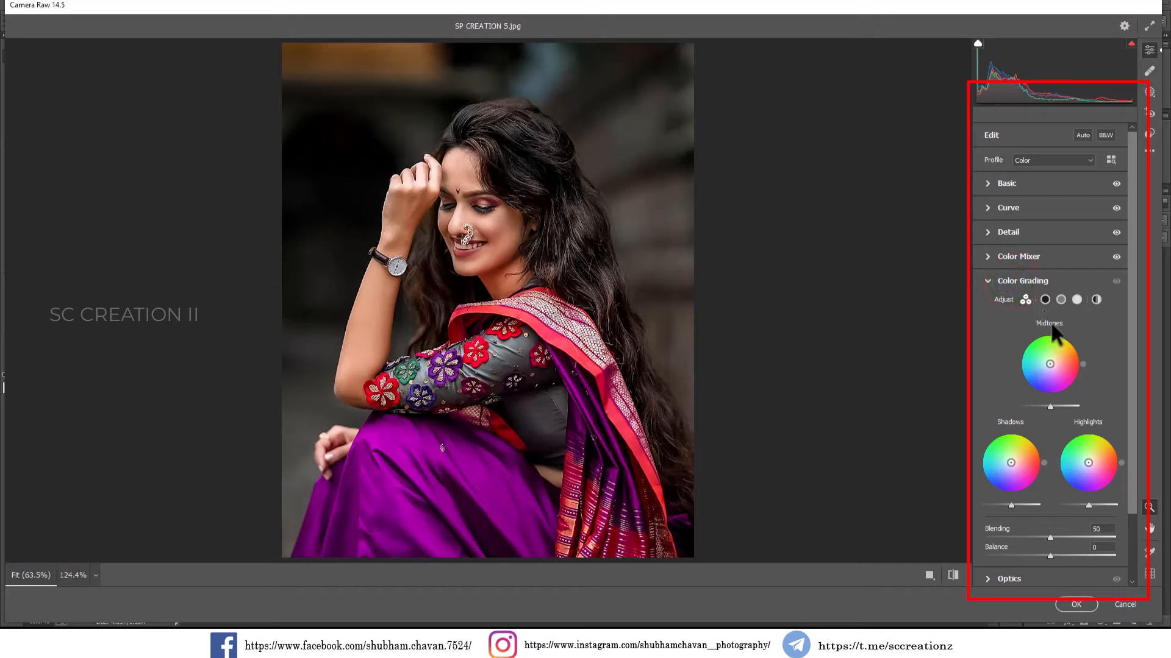
pyautogui.click(1076, 300)
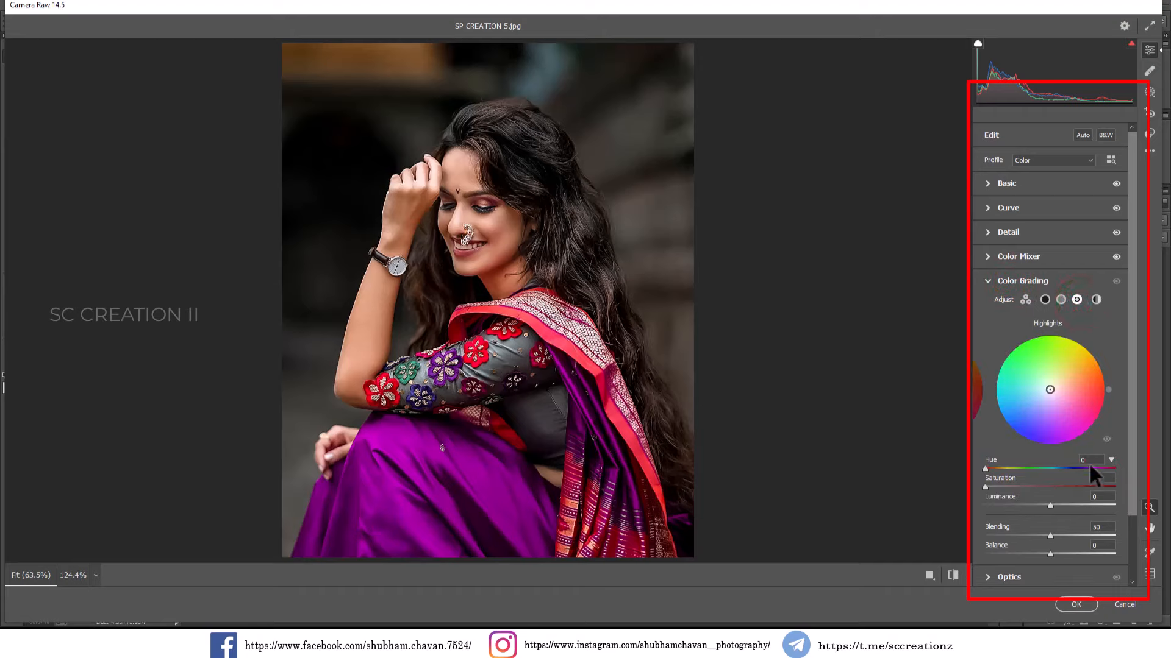
pyautogui.moveTo(1089, 467)
pyautogui.mouseDown()
pyautogui.moveTo(1011, 466)
pyautogui.moveTo(993, 488)
pyautogui.mouseUp()
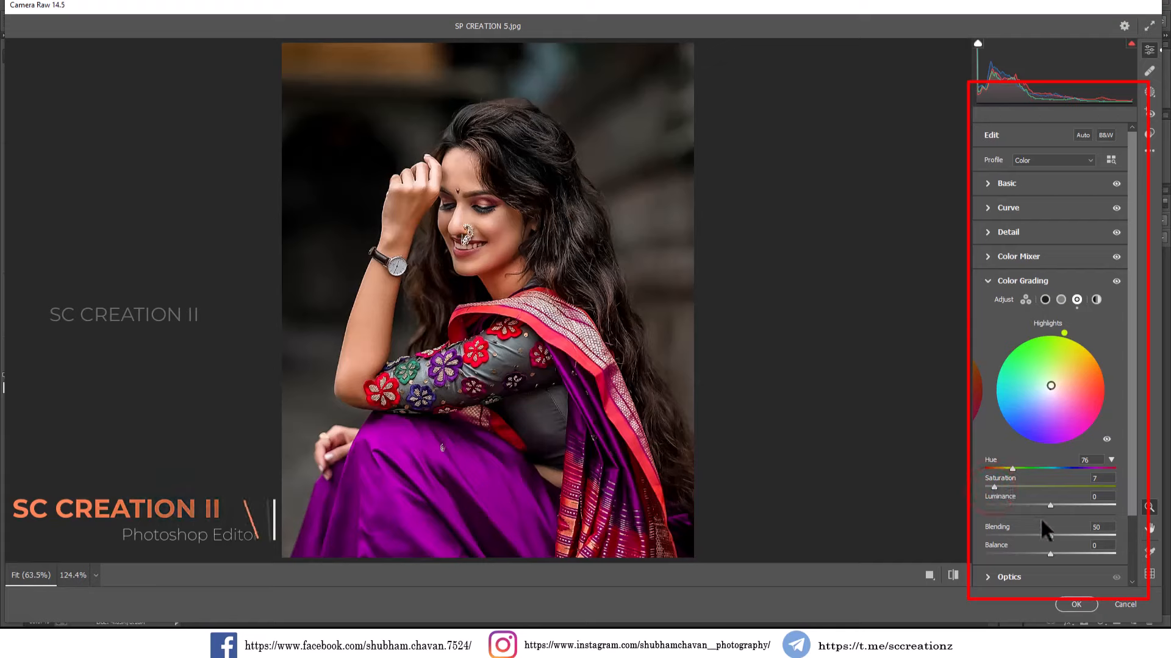
pyautogui.moveTo(1049, 535); pyautogui.dragTo(1115, 536)
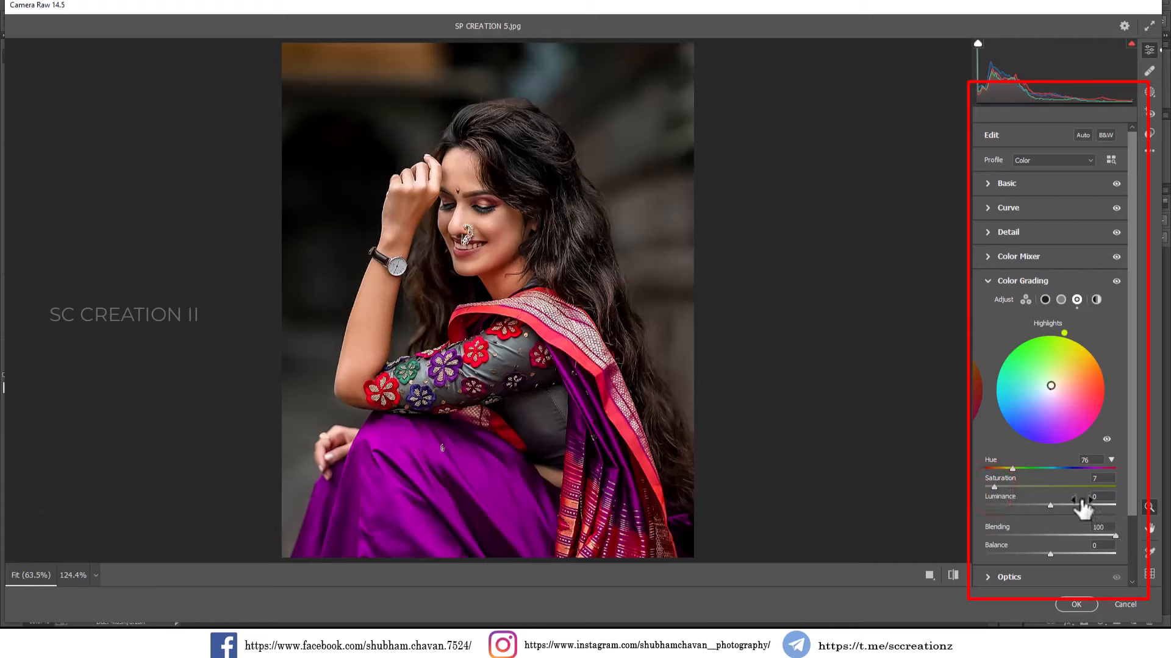
pyautogui.click(1014, 281)
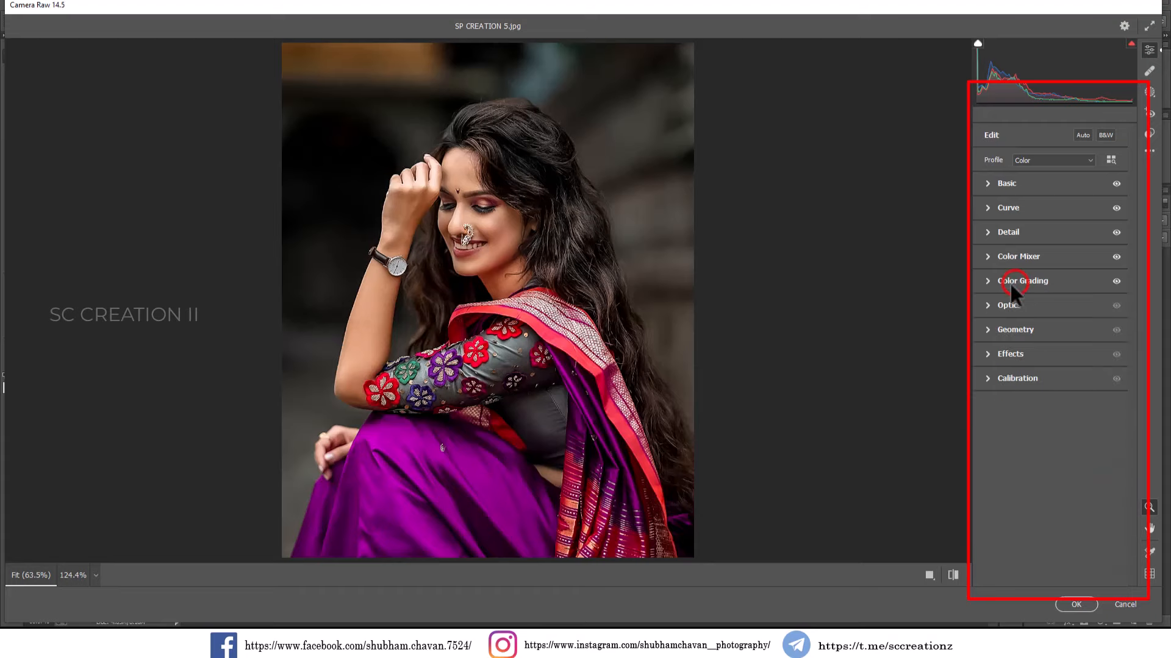
# Darken the photo's edges by setting the Vignetting effect to -9
pyautogui.click(1009, 353)
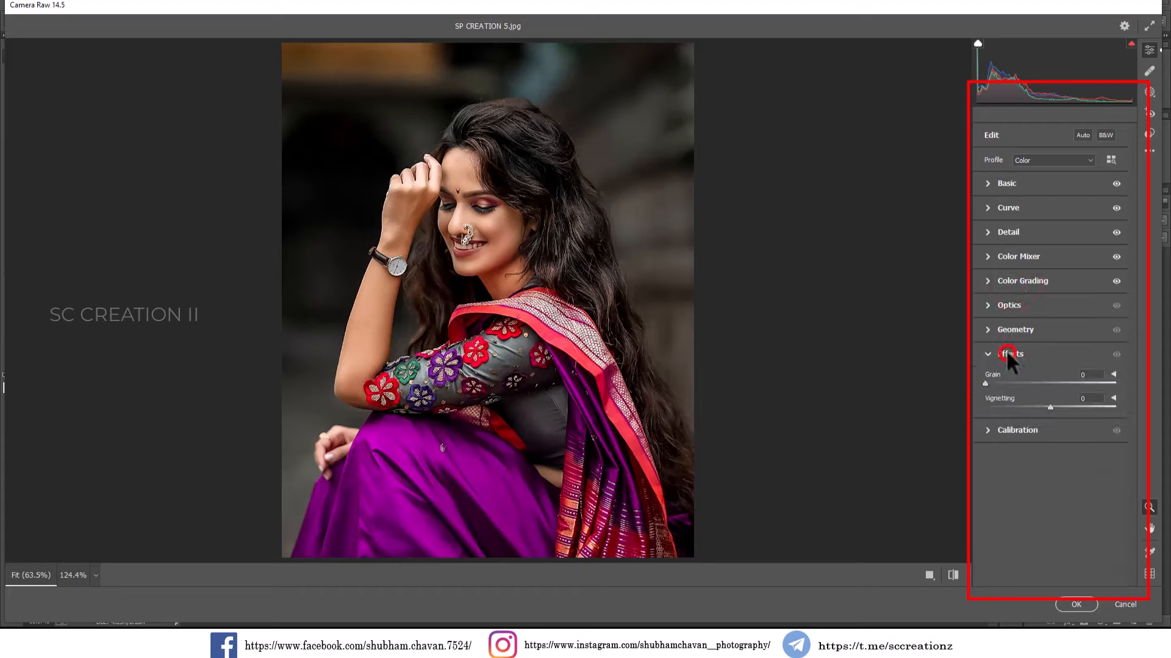
pyautogui.click(1040, 407)
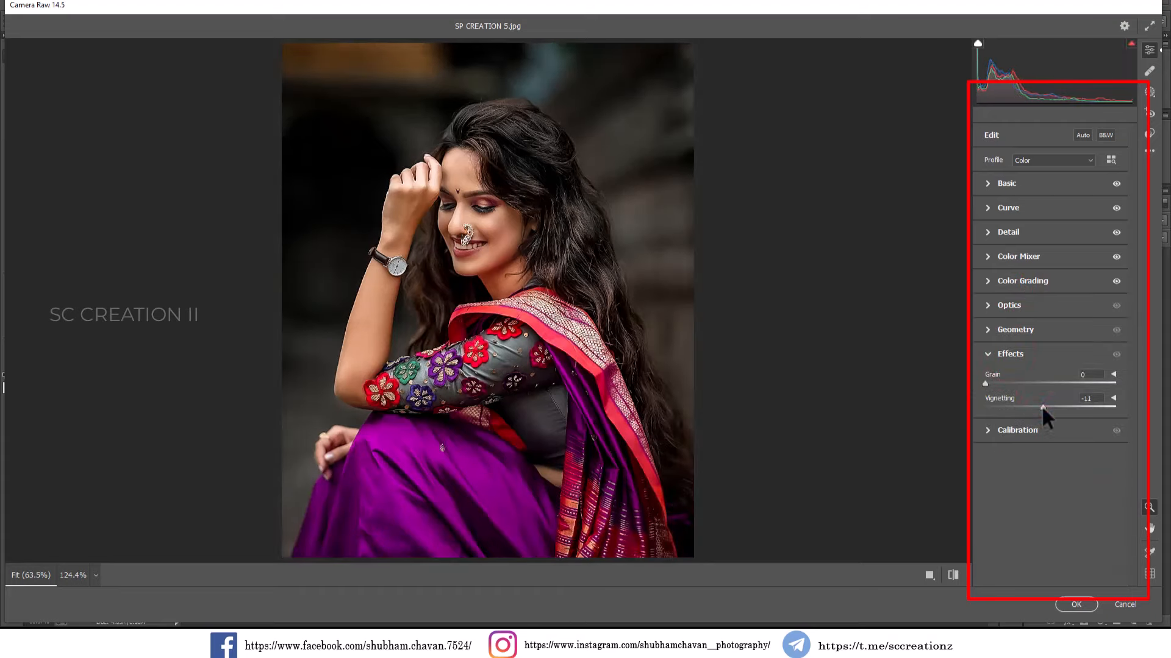
pyautogui.moveTo(1041, 405); pyautogui.dragTo(1042, 405)
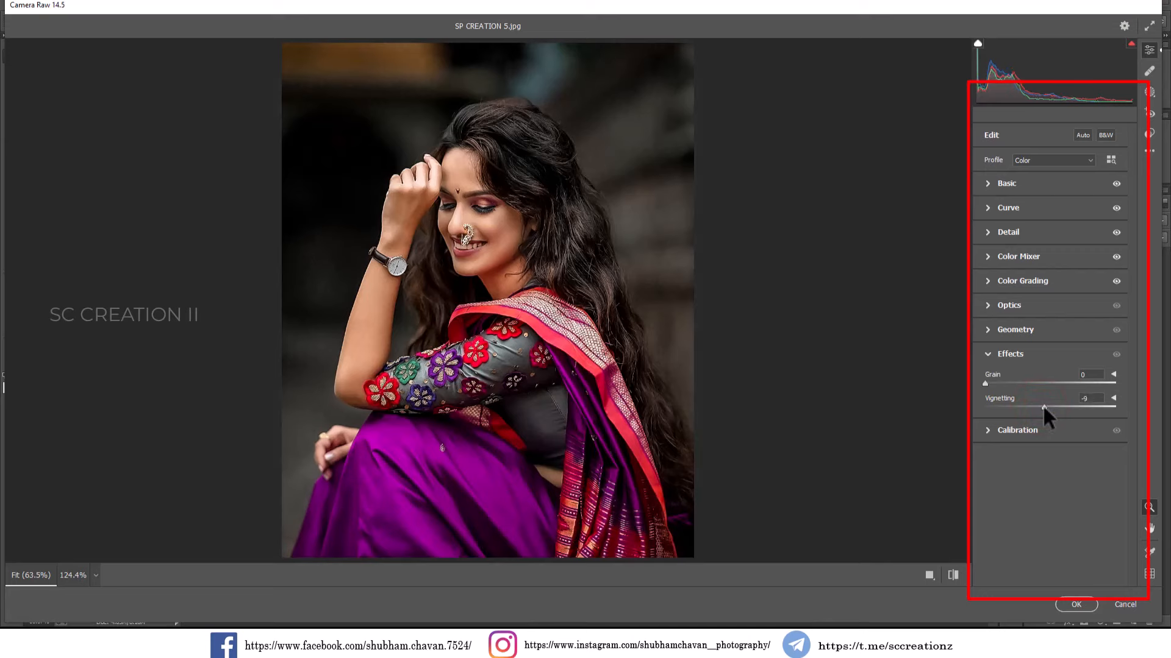
pyautogui.click(998, 353)
# Calibrate Red Primary Hue to +1, Green Primary Hue to -37 and Saturation to +5, Blue Primary Hue to -32 and Saturation to +44
pyautogui.click(998, 377)
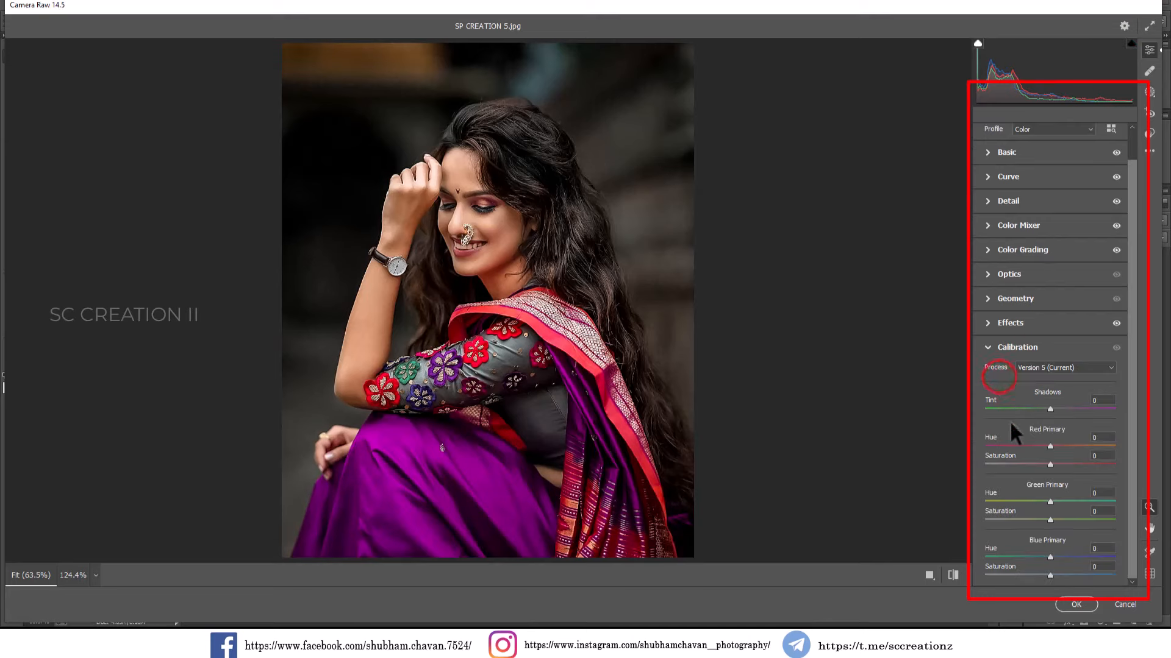
pyautogui.moveTo(1050, 445); pyautogui.dragTo(1051, 441)
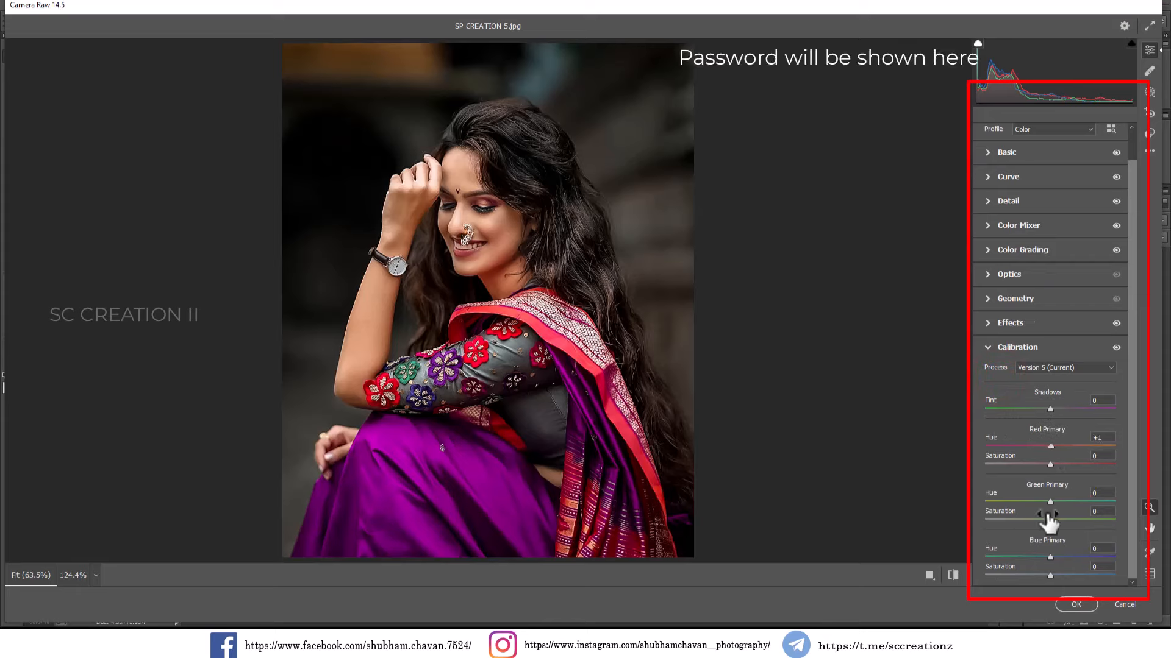
pyautogui.moveTo(1046, 500); pyautogui.dragTo(1022, 554)
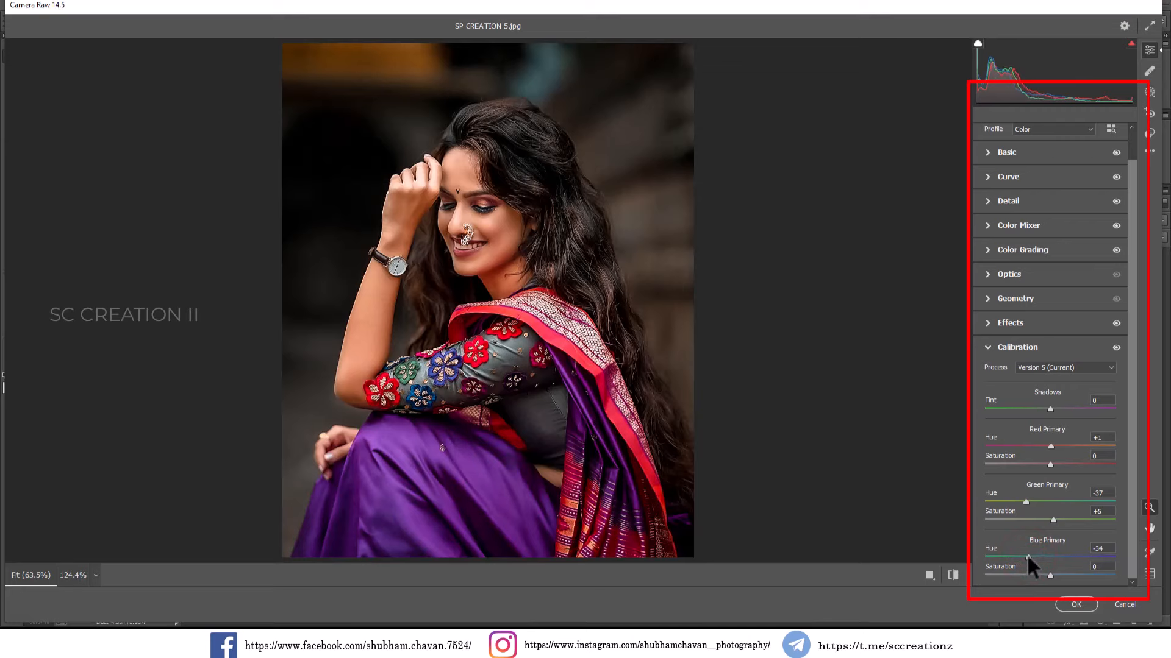
pyautogui.moveTo(1053, 570); pyautogui.dragTo(1078, 569)
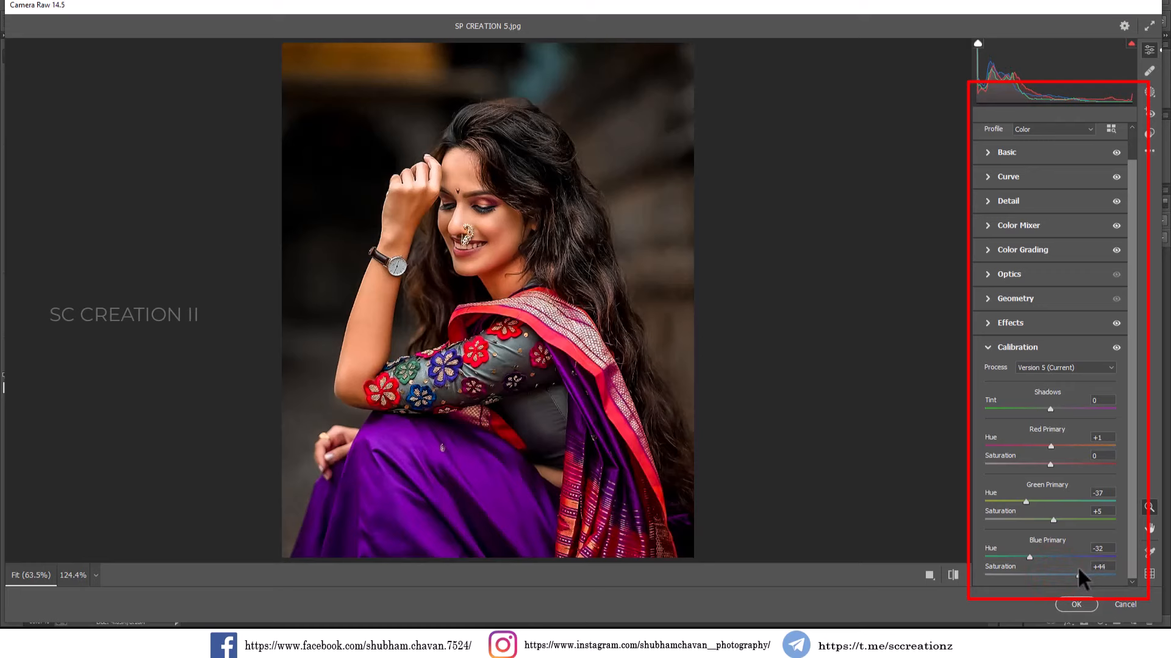
pyautogui.click(1010, 345)
# Readjust the orange skin tones in the Color Mixer, setting the Oranges saturation to +2
pyautogui.click(1014, 277)
pyautogui.click(1015, 277)
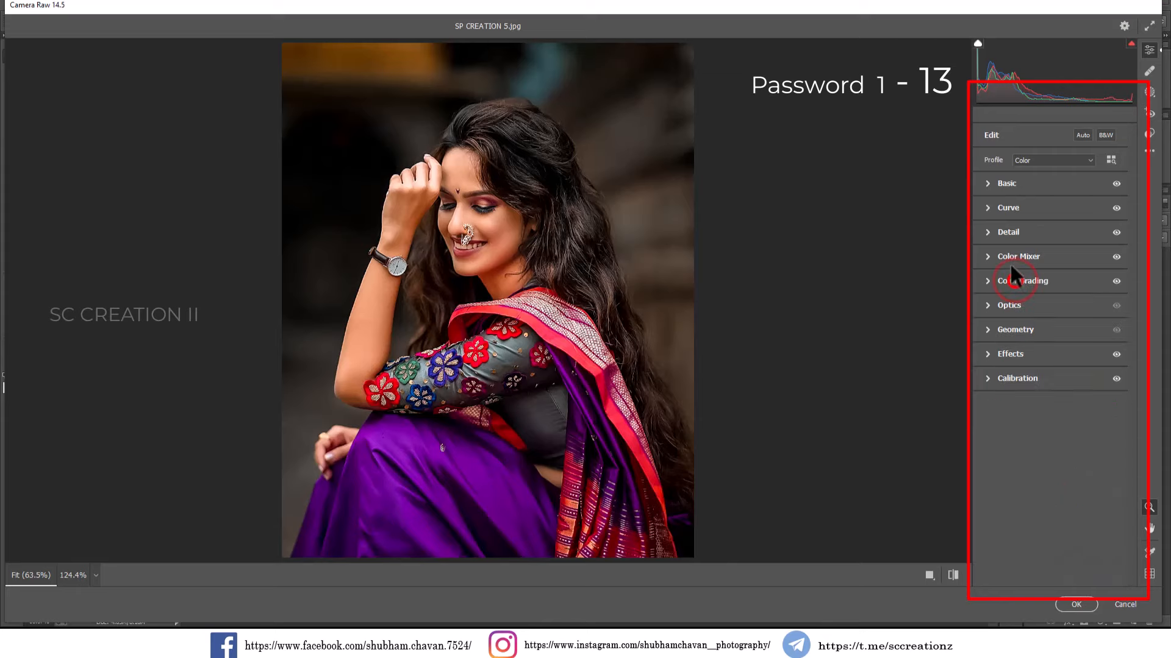
pyautogui.click(1011, 261)
pyautogui.click(1057, 298)
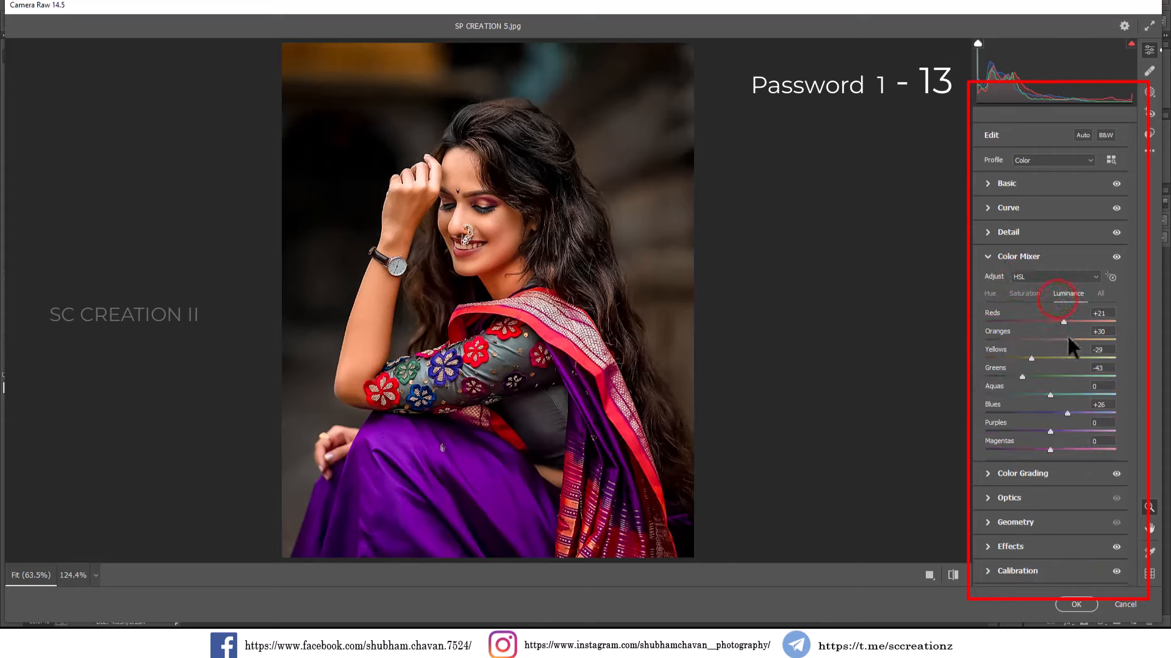
pyautogui.moveTo(1067, 338); pyautogui.dragTo(1048, 340)
pyautogui.click(1030, 295)
pyautogui.click(467, 223)
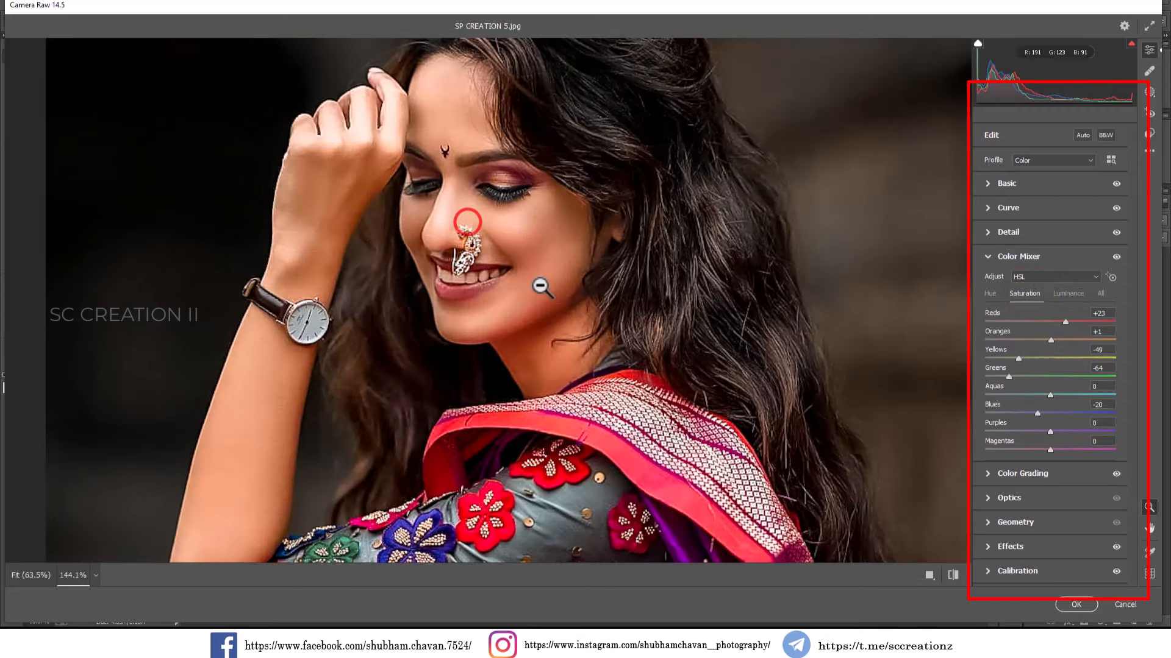
pyautogui.keyDown('alt'); pyautogui.click(540, 285); pyautogui.keyUp('alt')
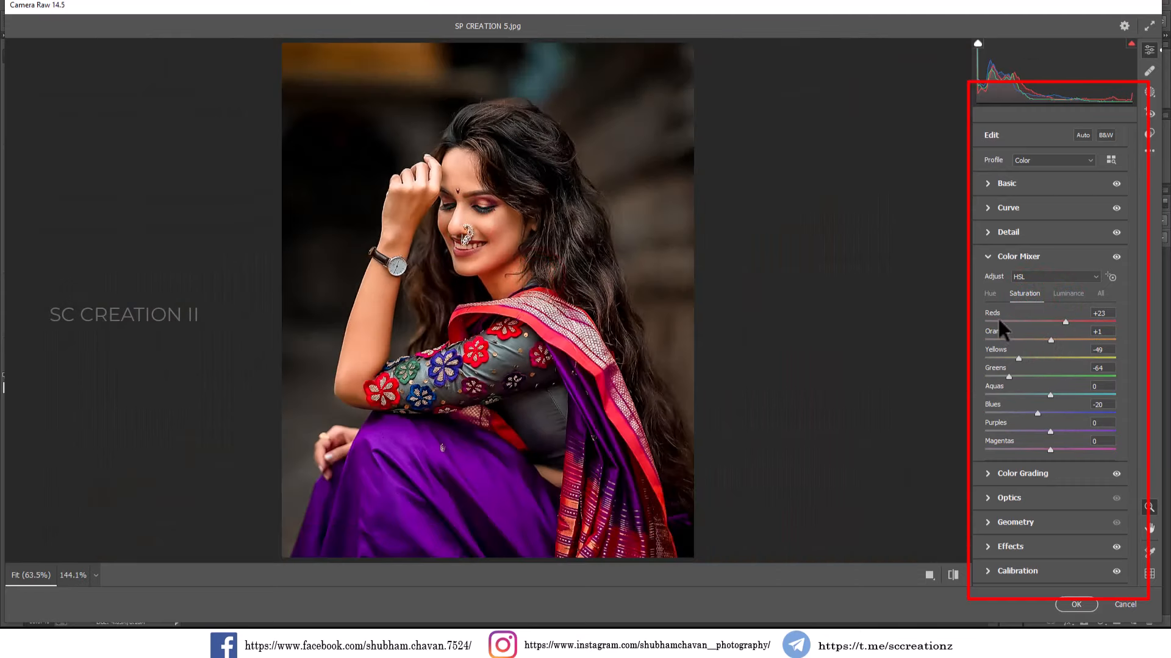
pyautogui.moveTo(1049, 339)
pyautogui.mouseDown()
pyautogui.moveTo(1029, 339)
pyautogui.moveTo(1062, 337)
pyautogui.moveTo(1050, 342)
pyautogui.mouseUp()
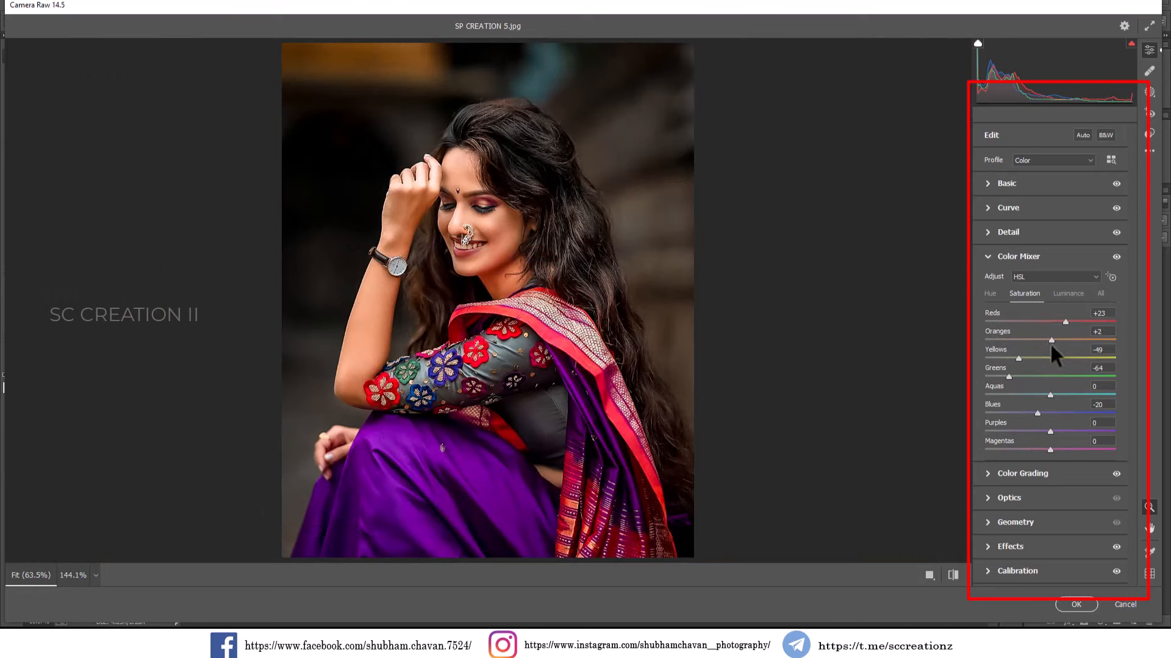
pyautogui.click(999, 258)
# Shape the RGB point curve by lowering the white endpoint slightly, adding a midpoint at 128/123 and moving the black point to input 4, output 0
pyautogui.click(1003, 207)
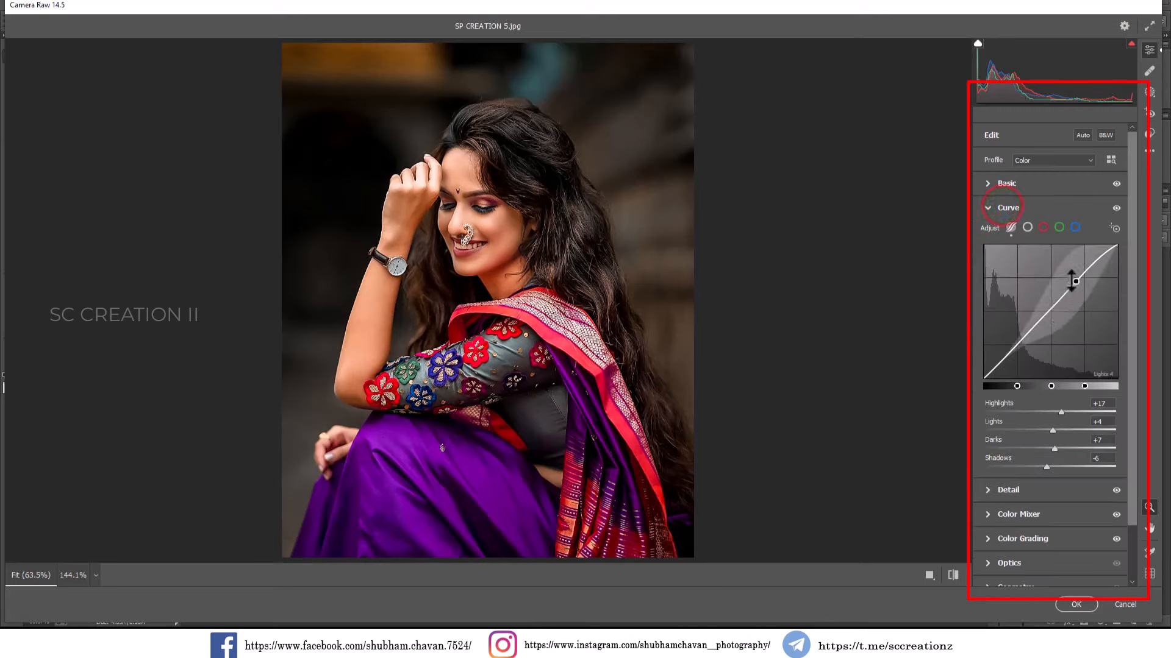
pyautogui.click(1027, 227)
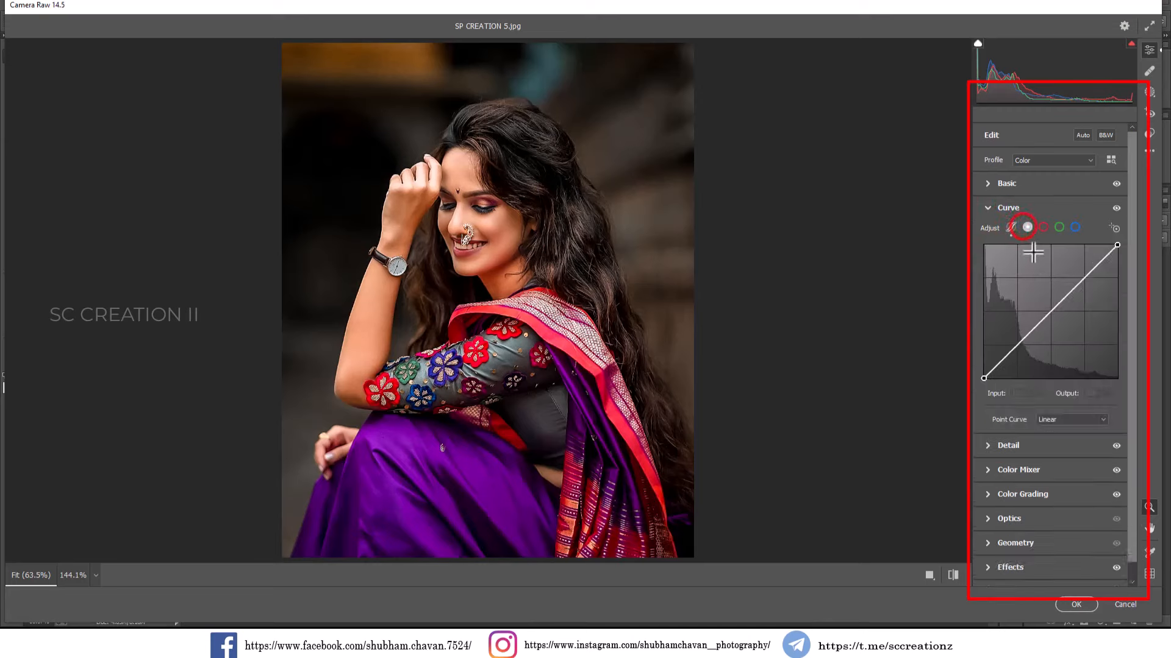
pyautogui.click(1117, 245)
pyautogui.moveTo(1117, 245); pyautogui.dragTo(1117, 250)
pyautogui.click(1050, 313)
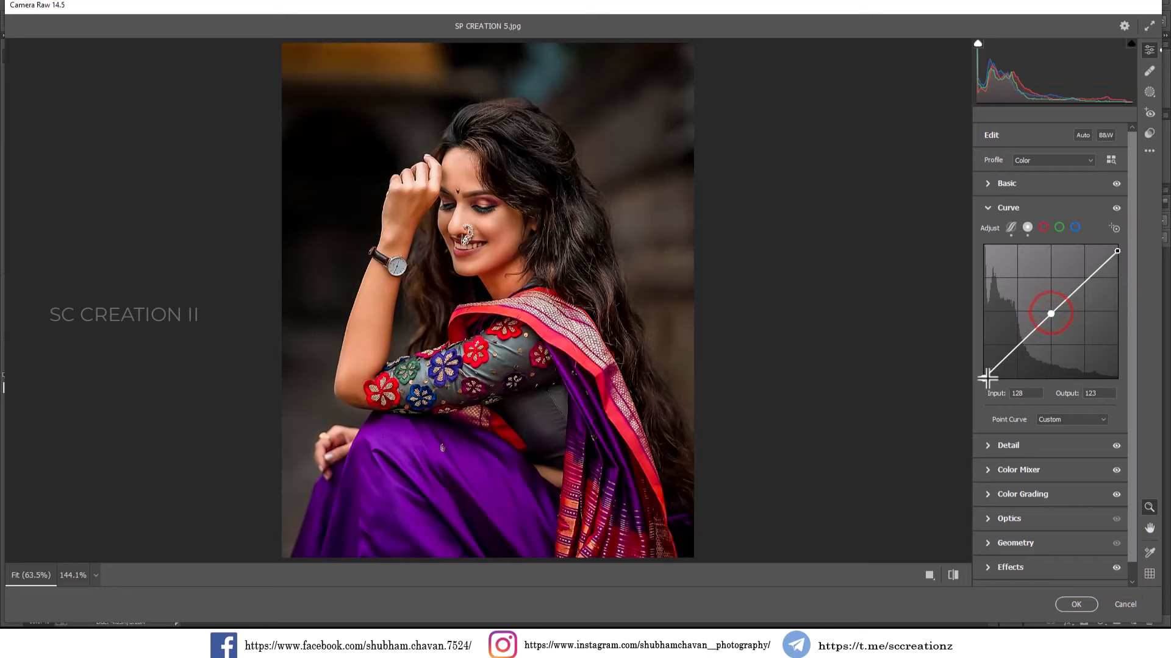
pyautogui.moveTo(983, 378)
pyautogui.mouseDown()
pyautogui.moveTo(995, 378)
pyautogui.moveTo(986, 378)
pyautogui.mouseUp()
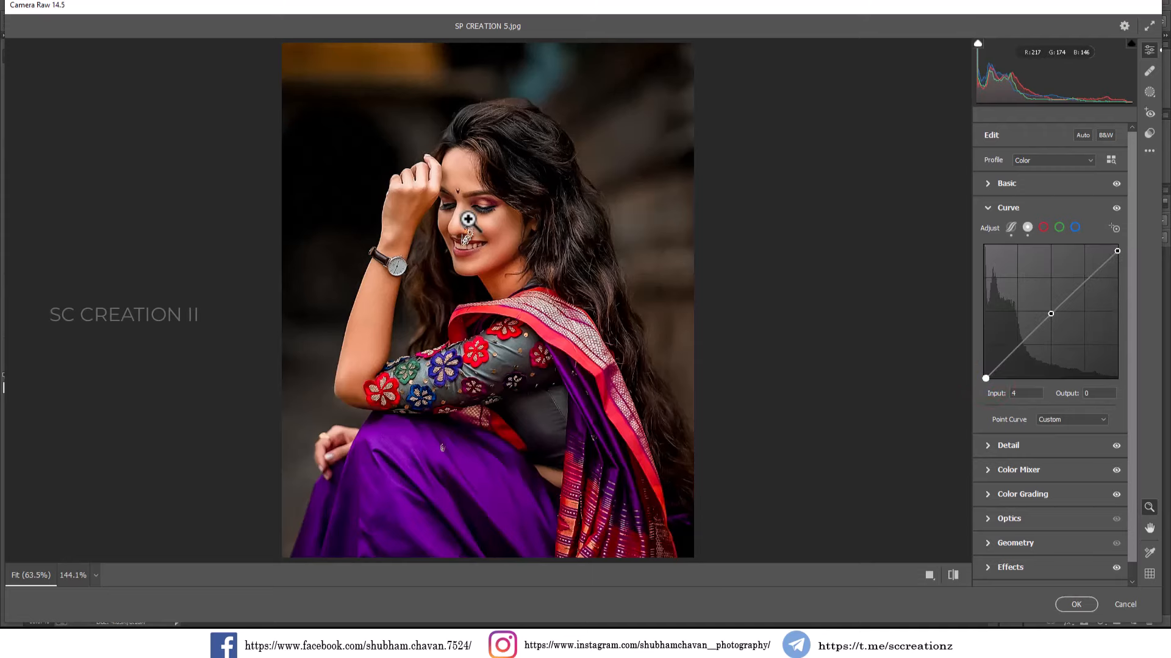
# Compare the before and after views of the portrait, apply the Camera Raw grading and check it against the original layer
pyautogui.moveTo(467, 220); pyautogui.dragTo(504, 249)
pyautogui.click(505, 249)
pyautogui.click(932, 574)
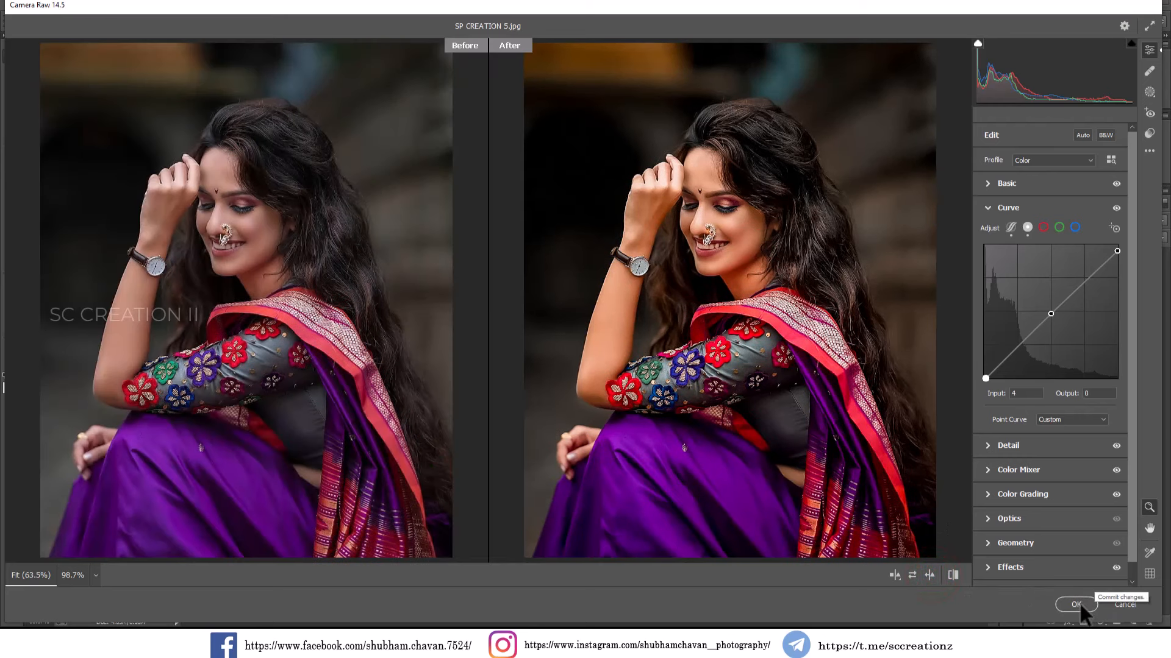
pyautogui.click(1080, 603)
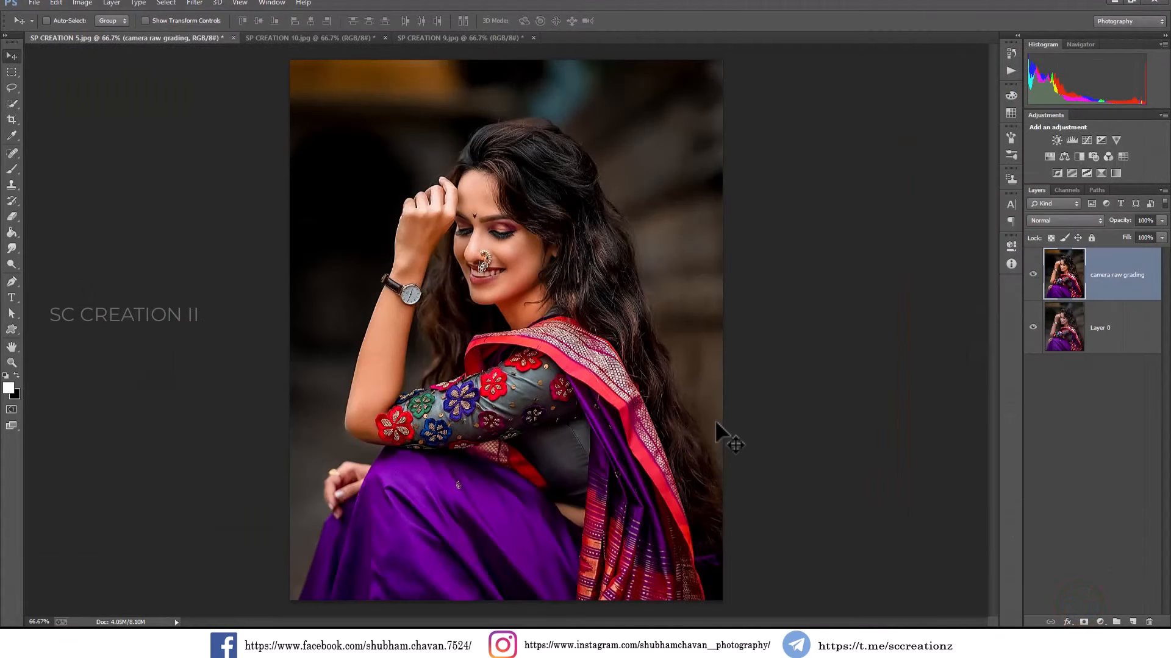
pyautogui.click(1032, 275)
pyautogui.click(1032, 274)
pyautogui.click(1033, 275)
pyautogui.click(1032, 274)
# Add a Selective Color adjustment layer with Reds at Cyan -7, Magenta -5, Yellow +10 and slightly reduced Black, and compare its effect
pyautogui.click(1098, 621)
pyautogui.click(1093, 616)
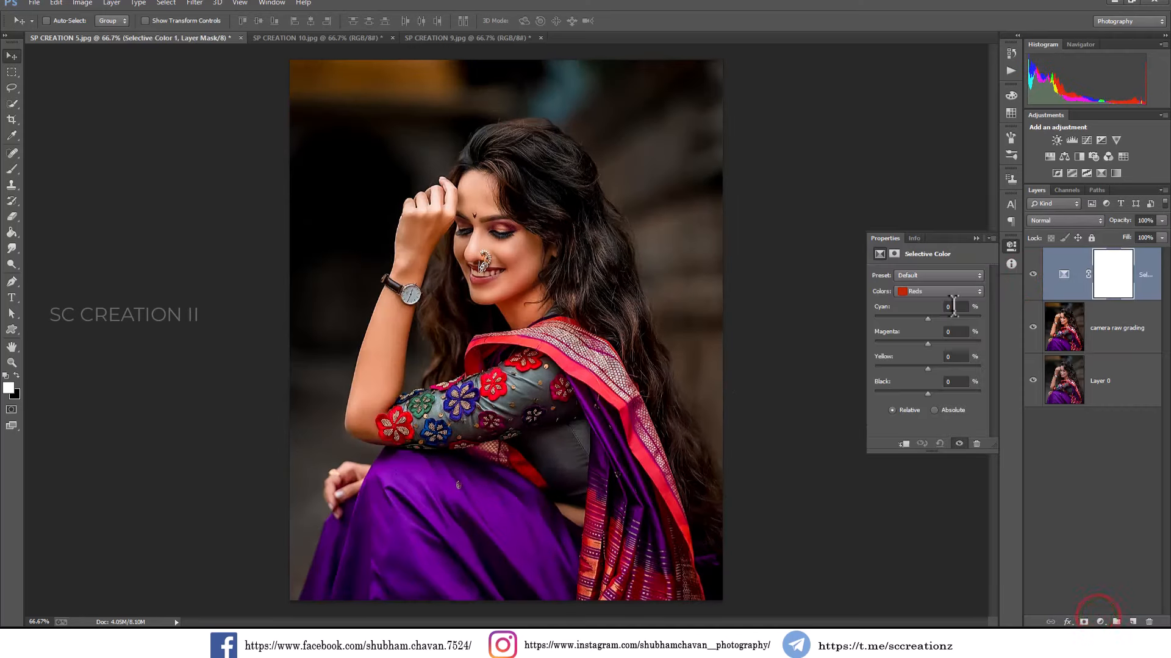
pyautogui.moveTo(927, 316)
pyautogui.mouseDown()
pyautogui.moveTo(943, 316)
pyautogui.moveTo(876, 317)
pyautogui.moveTo(955, 320)
pyautogui.moveTo(923, 319)
pyautogui.mouseUp()
pyautogui.moveTo(939, 342); pyautogui.dragTo(925, 341)
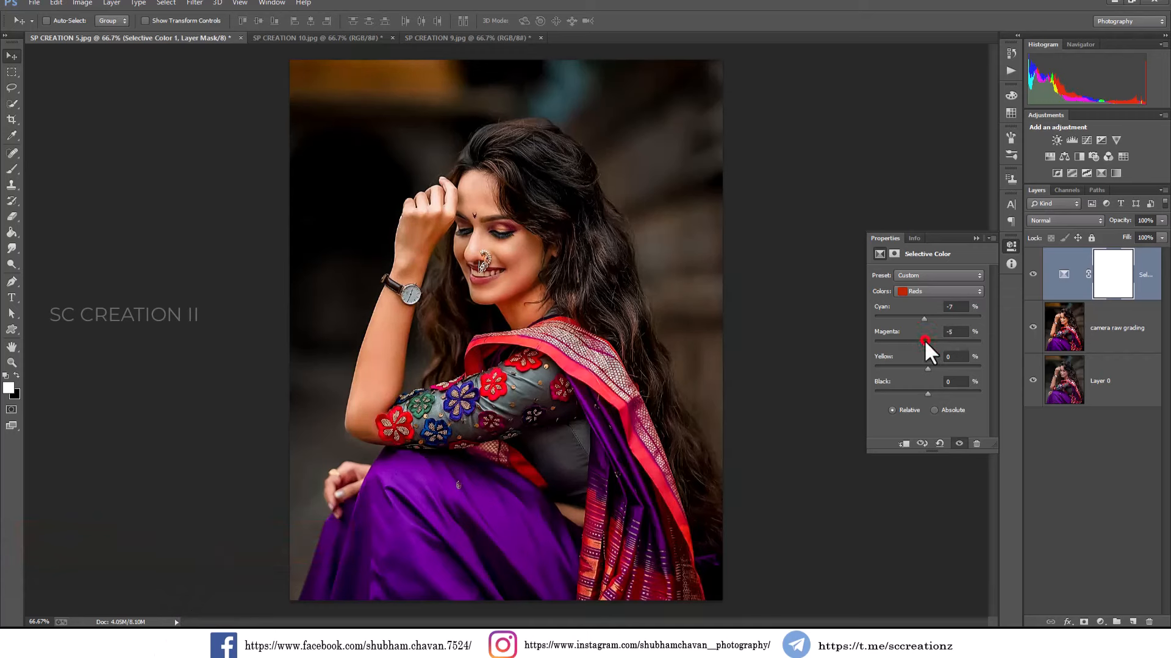
pyautogui.moveTo(927, 390)
pyautogui.mouseDown()
pyautogui.moveTo(911, 386)
pyautogui.moveTo(923, 398)
pyautogui.mouseUp()
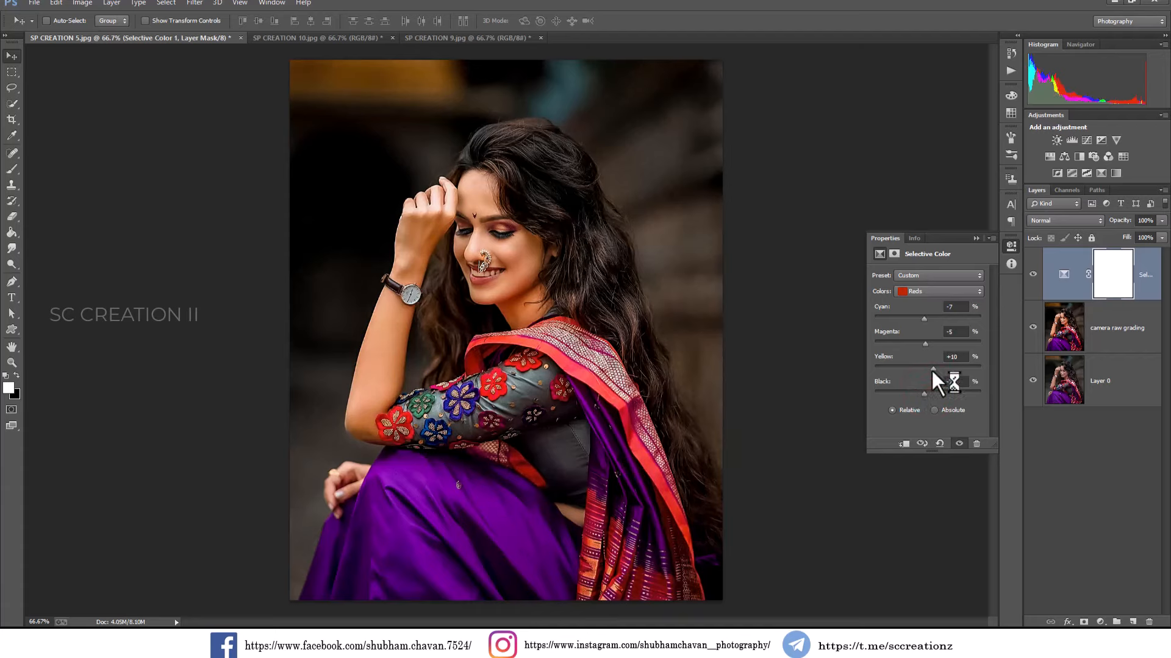
pyautogui.click(975, 238)
pyautogui.click(1032, 275)
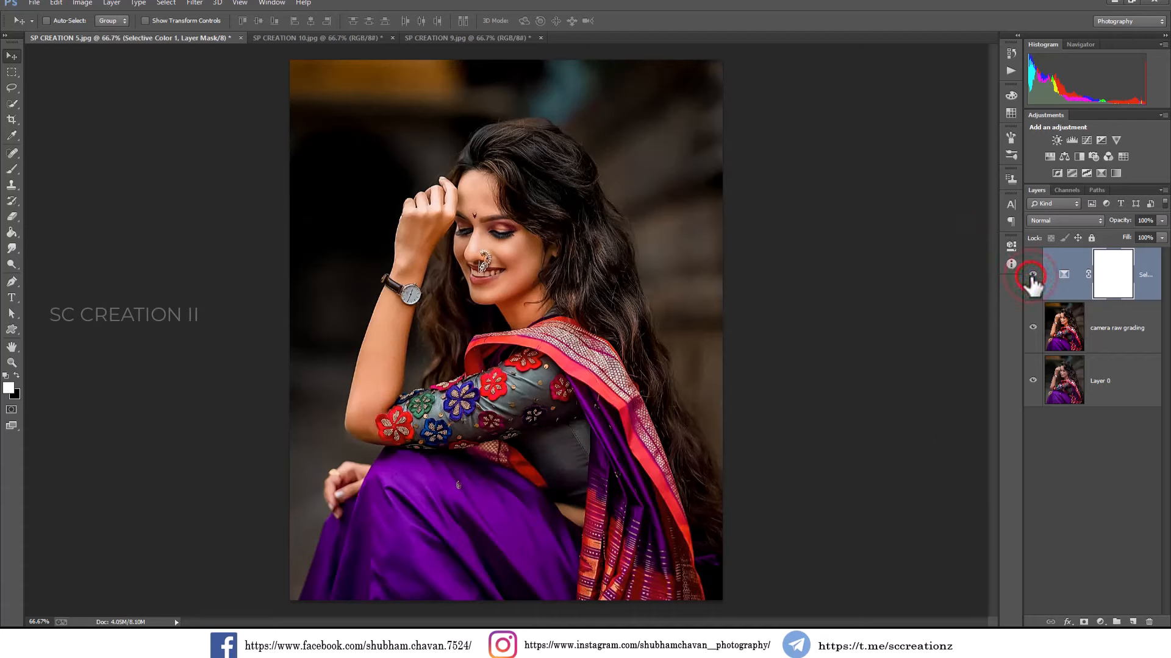
pyautogui.click(1032, 275)
pyautogui.click(1032, 275)
pyautogui.click(1032, 275)
pyautogui.click(1032, 277)
# In SP CREATION 10.jpg, unlock the background layer and duplicate it
pyautogui.click(317, 37)
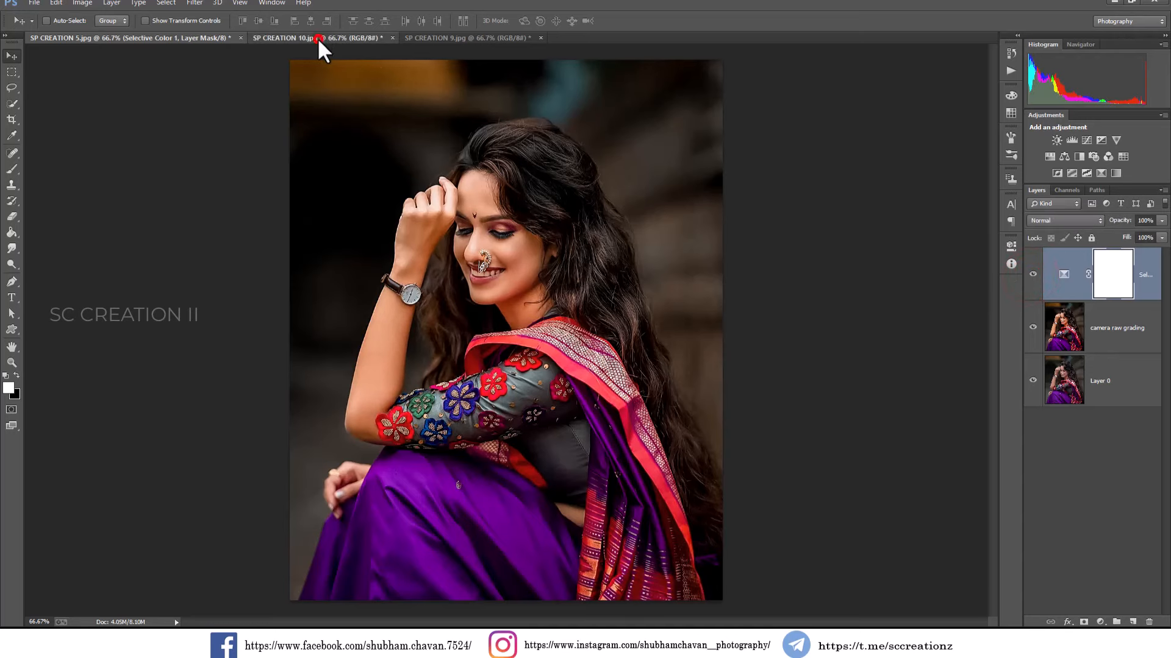
pyautogui.click(1148, 274)
pyautogui.rightClick(1134, 275)
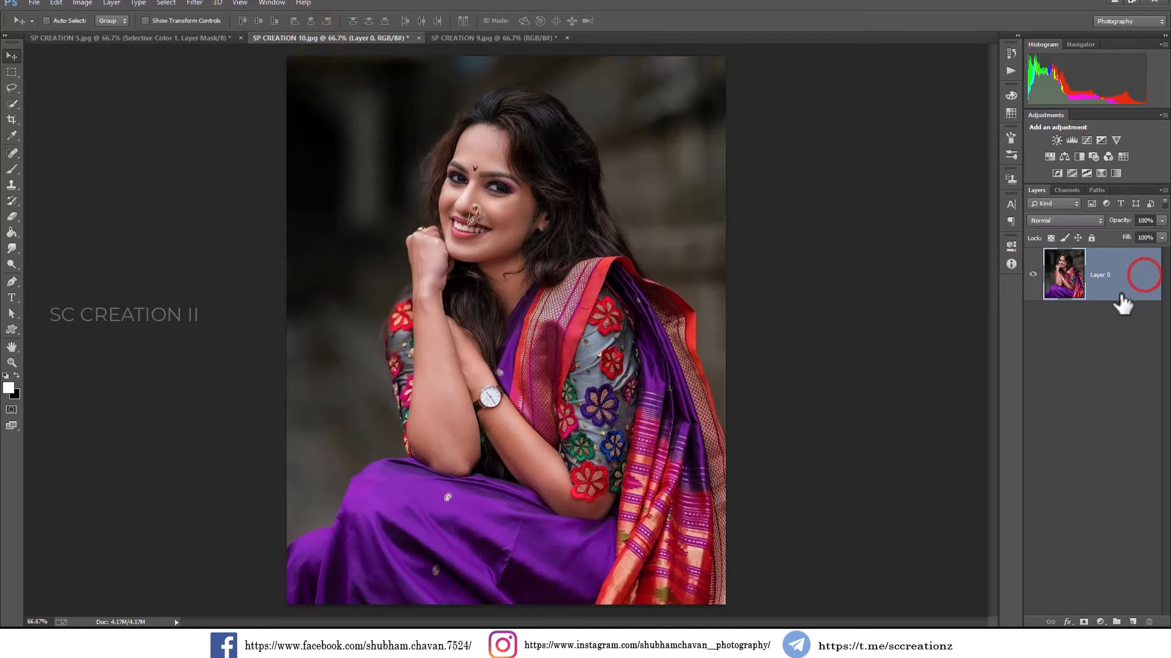
pyautogui.click(981, 174)
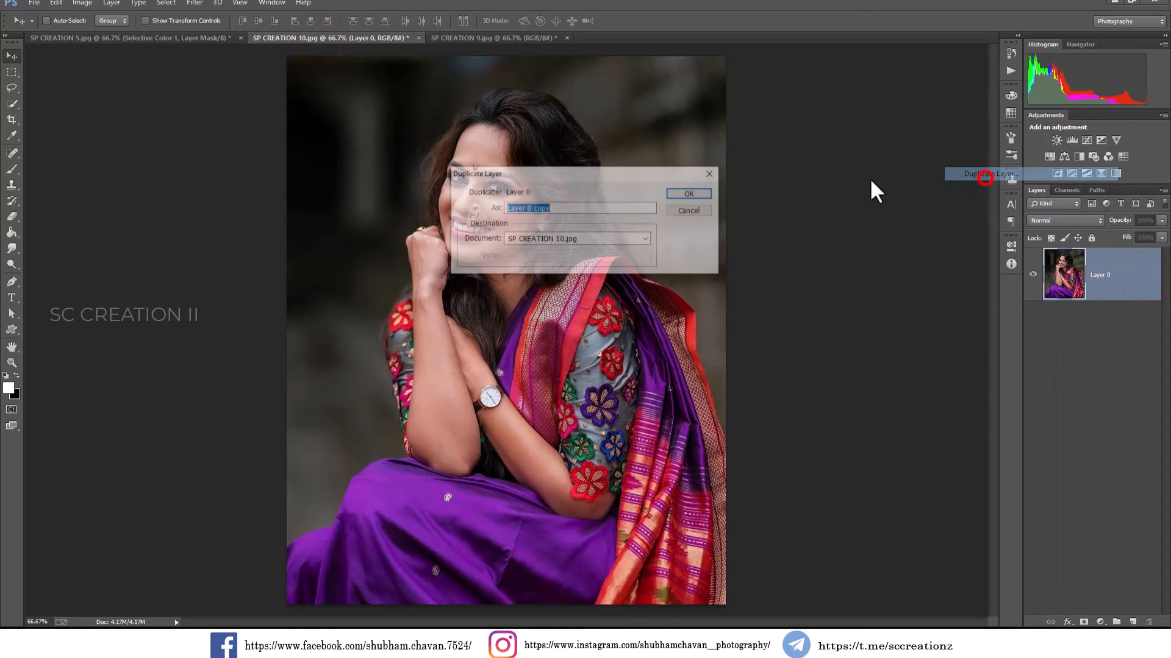
pyautogui.click(687, 191)
# Reapply the last Camera Raw Filter settings to the duplicate layer of SP CREATION 10.jpg and compare it with the original
pyautogui.click(194, 3)
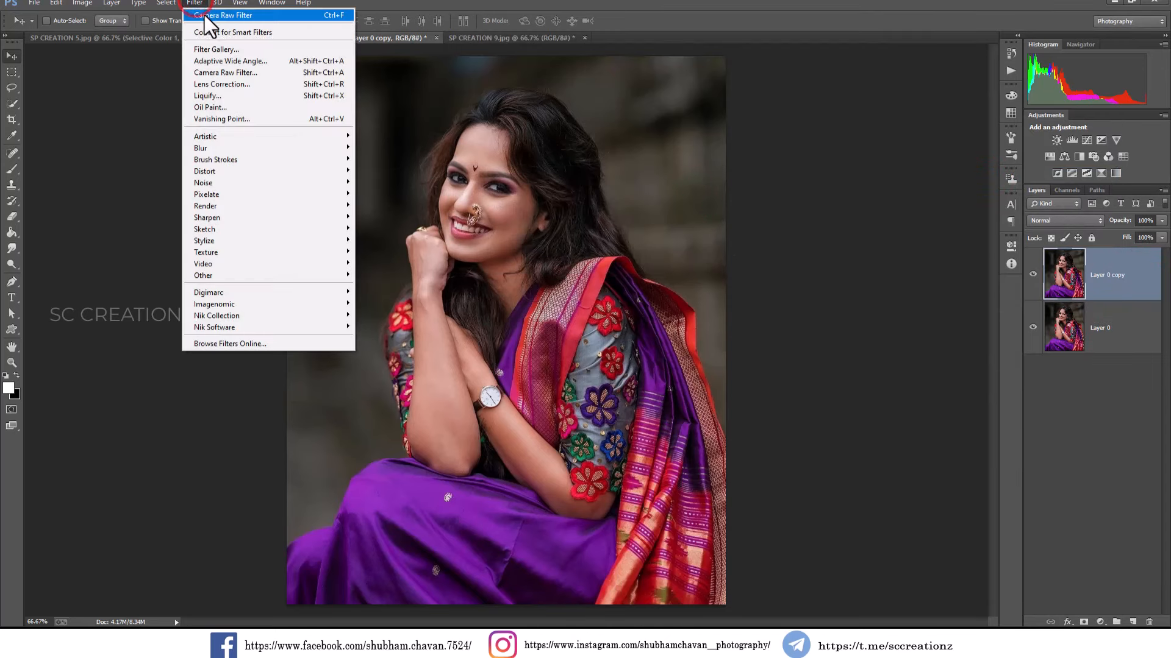
pyautogui.click(255, 17)
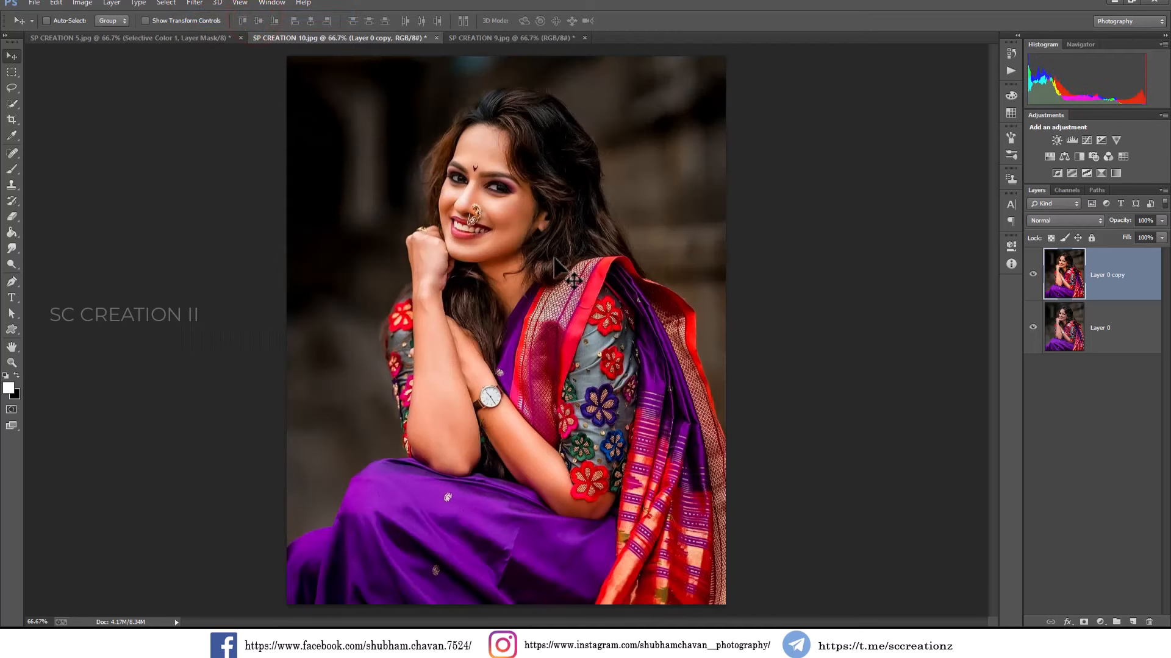
pyautogui.click(1033, 275)
pyautogui.click(1033, 275)
pyautogui.click(1033, 275)
pyautogui.scroll(3, 513, 190)
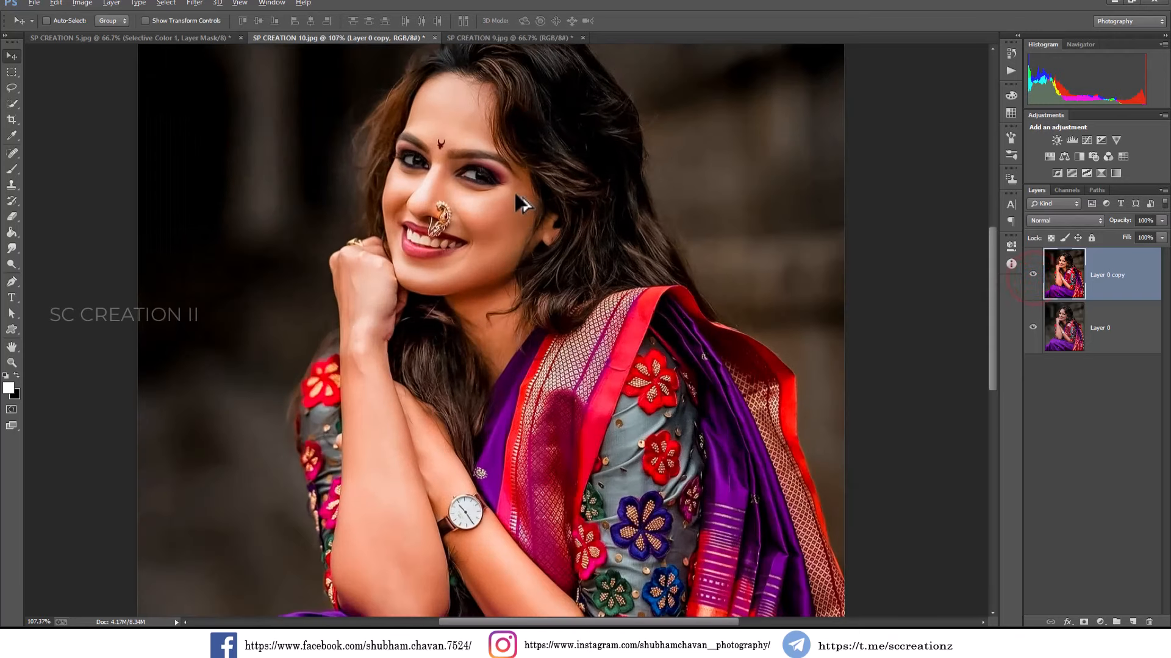
pyautogui.scroll(-5, 452, 186)
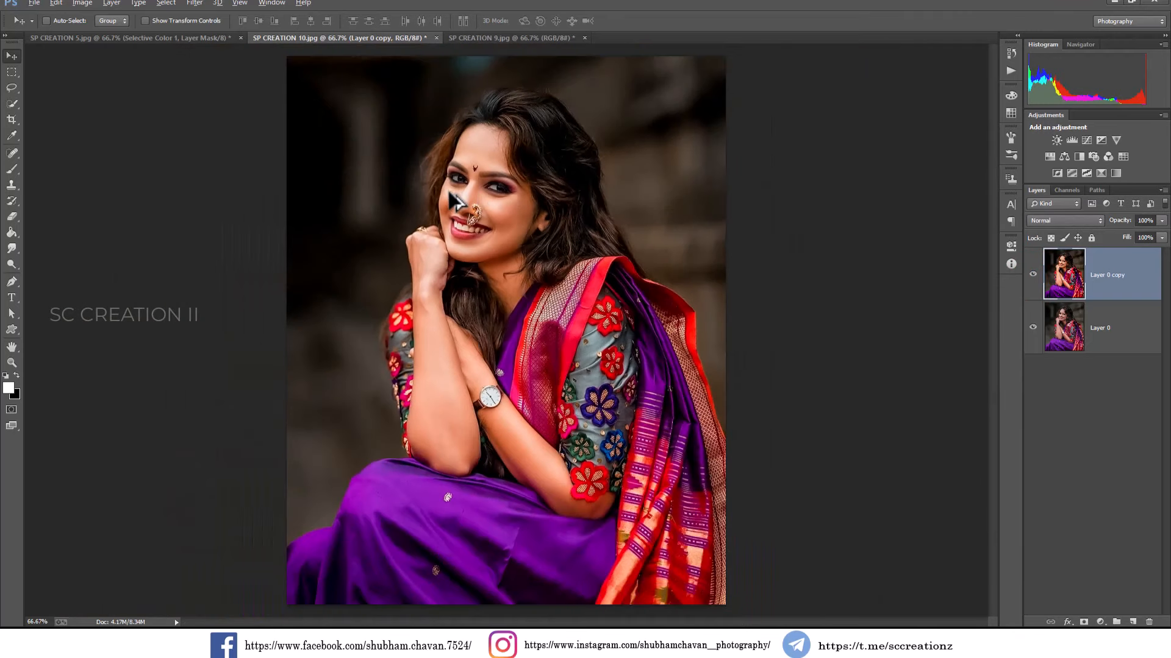
pyautogui.click(1033, 275)
pyautogui.click(1033, 275)
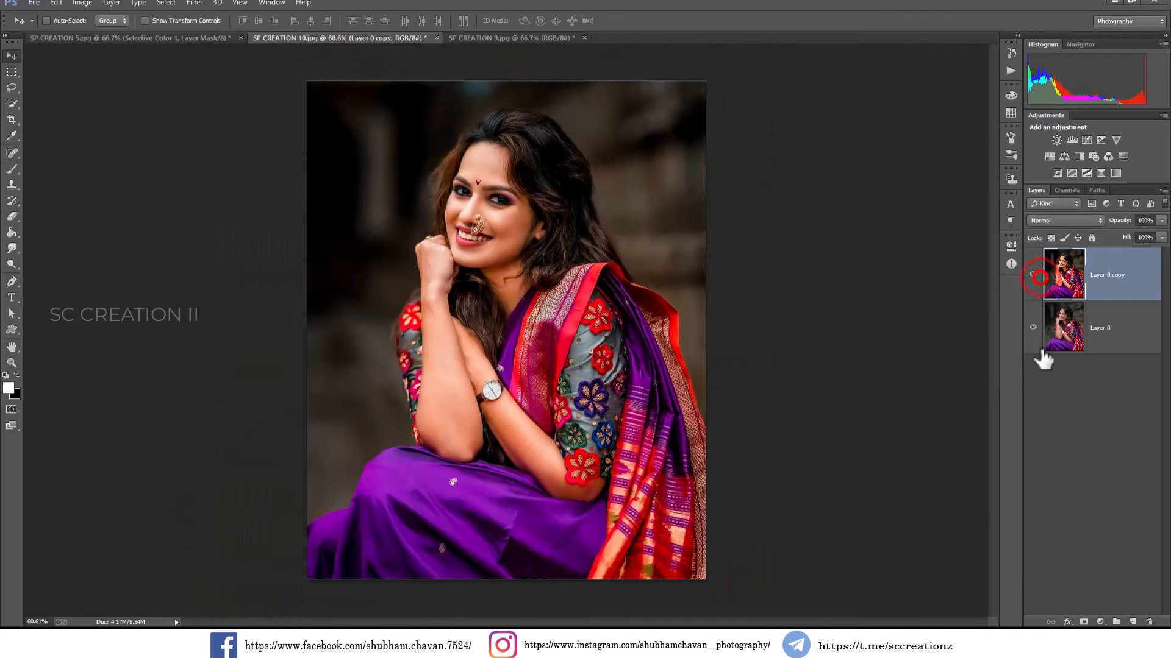
# Add a Selective Color adjustment layer, set Reds to Cyan +2 and Magenta +1, fine-tune Black, and compare its effect
pyautogui.click(1100, 621)
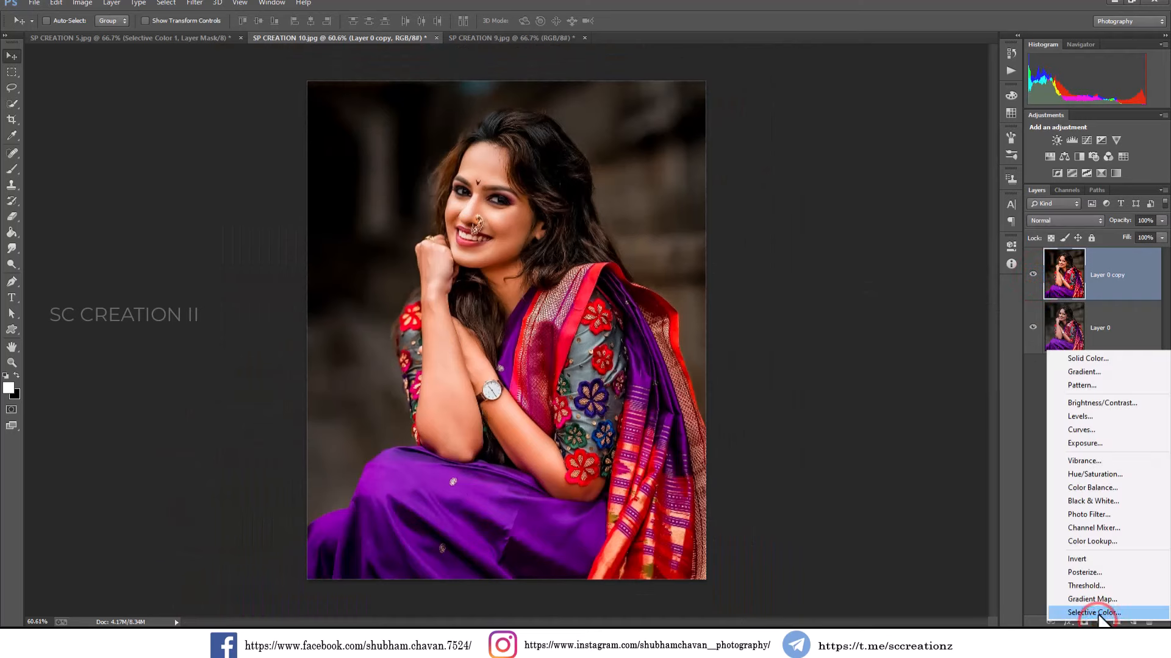
pyautogui.click(1097, 612)
pyautogui.moveTo(923, 316); pyautogui.dragTo(909, 317)
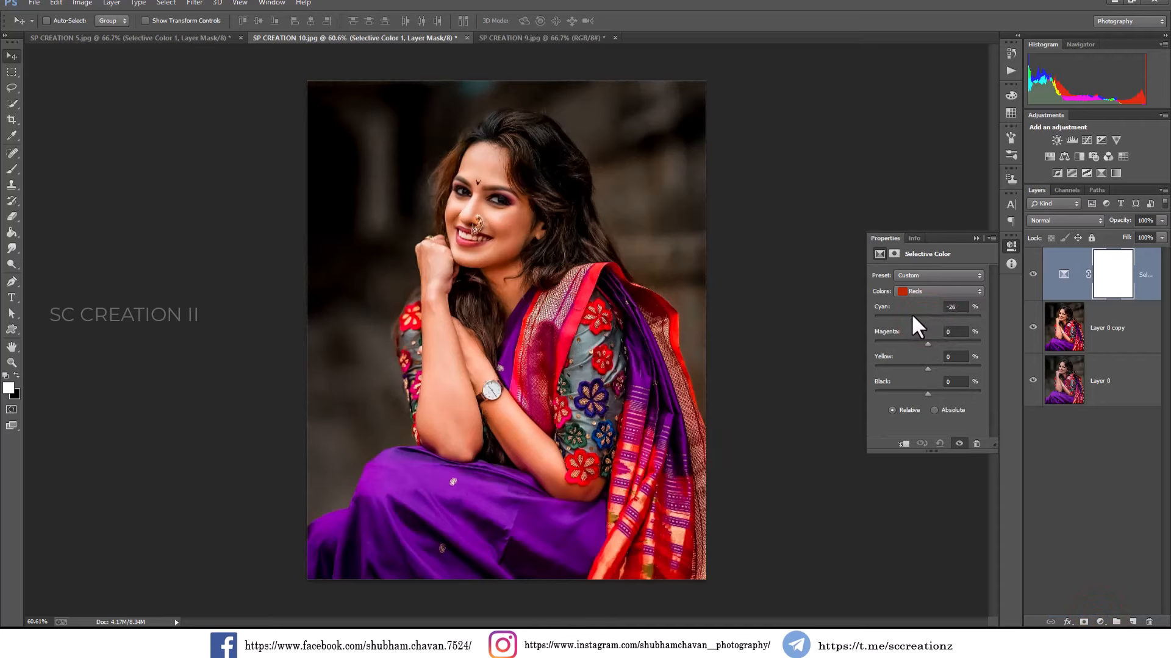
pyautogui.moveTo(927, 316); pyautogui.dragTo(928, 341)
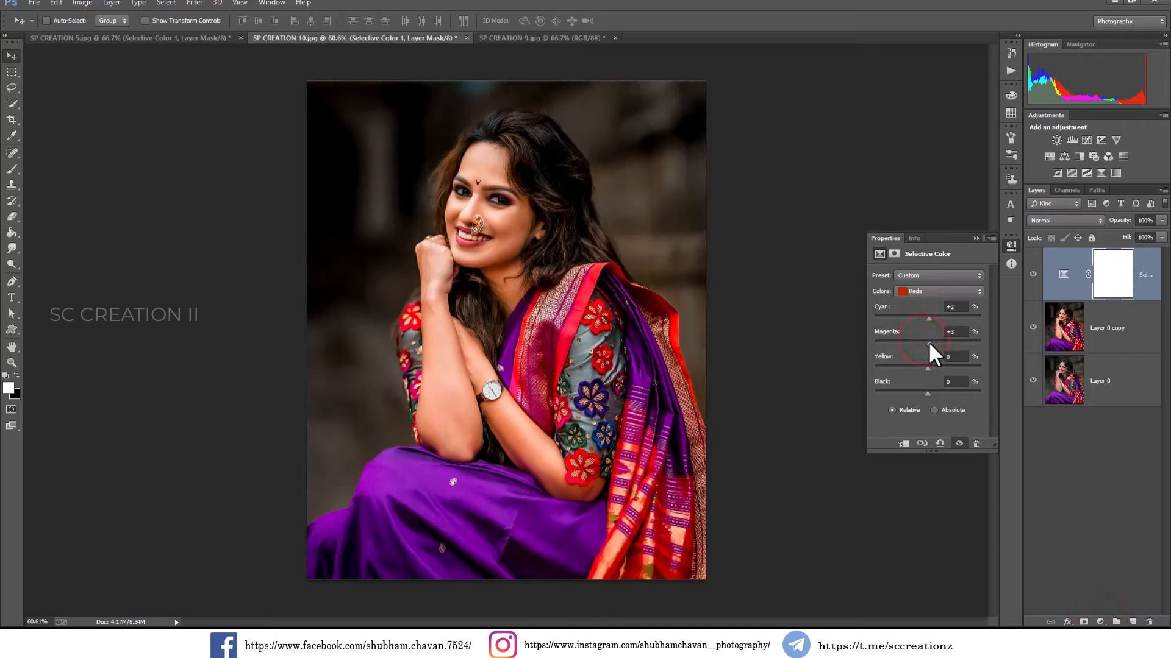
pyautogui.click(926, 392)
pyautogui.moveTo(921, 394); pyautogui.dragTo(930, 394)
pyautogui.click(976, 237)
pyautogui.click(1033, 273)
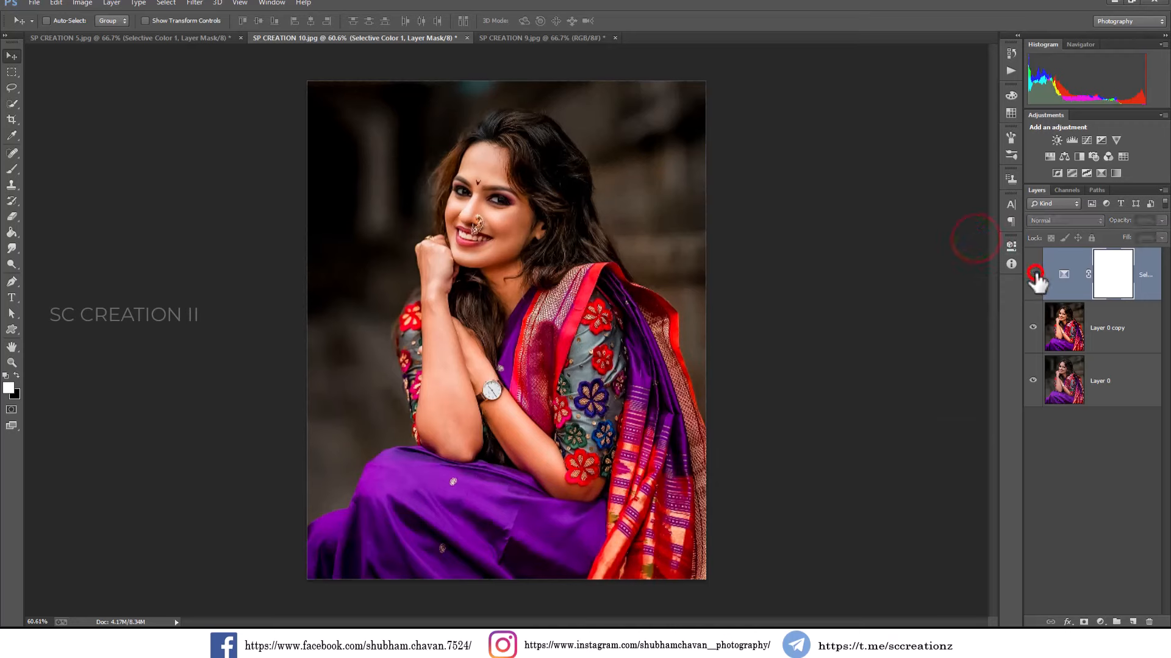
pyautogui.click(1033, 274)
# Merge the Selective Color layer down into the graded copy and compare the result with the original photo
pyautogui.rightClick(1144, 287)
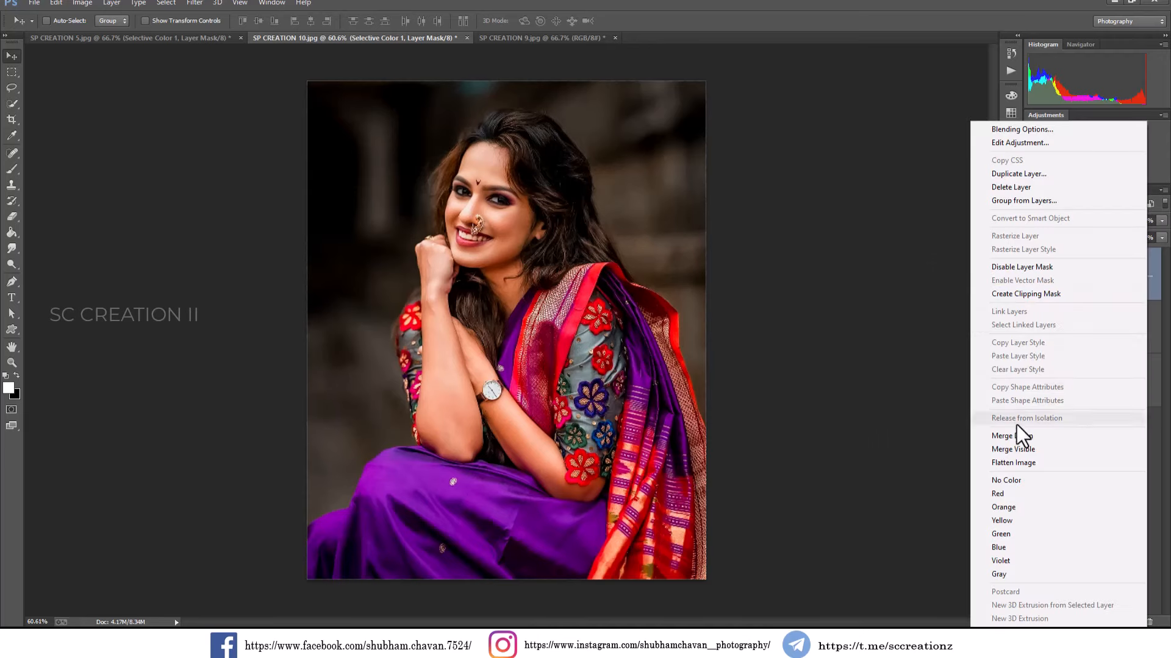
pyautogui.click(1015, 431)
pyautogui.click(1032, 275)
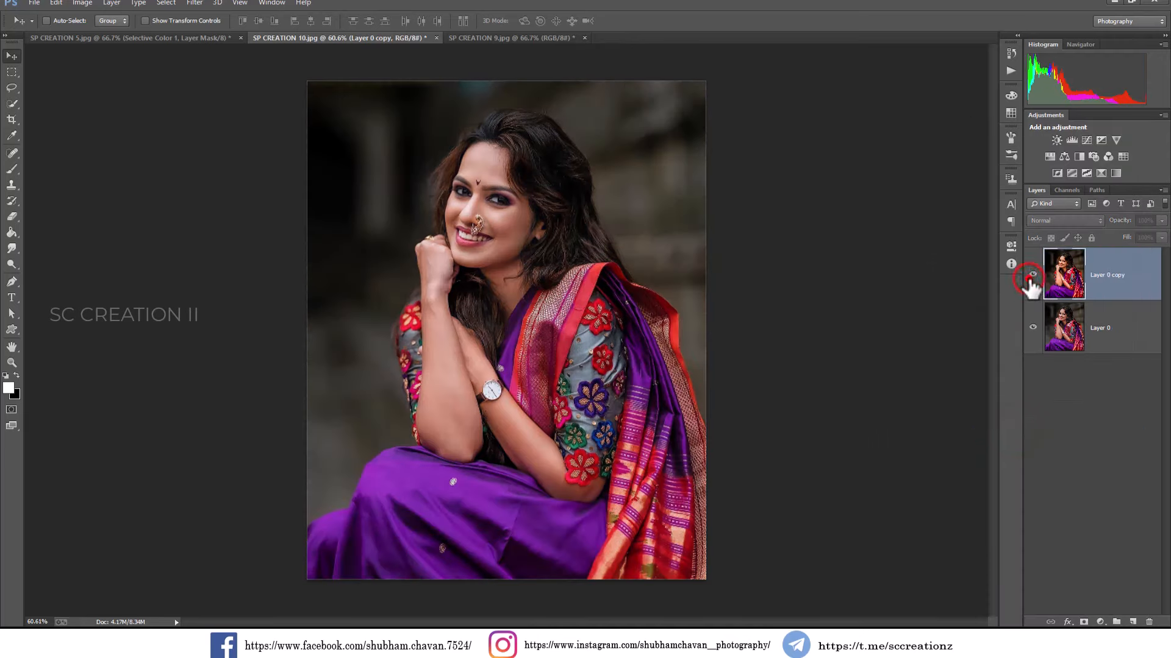
pyautogui.click(1031, 275)
pyautogui.click(1031, 276)
pyautogui.click(1031, 276)
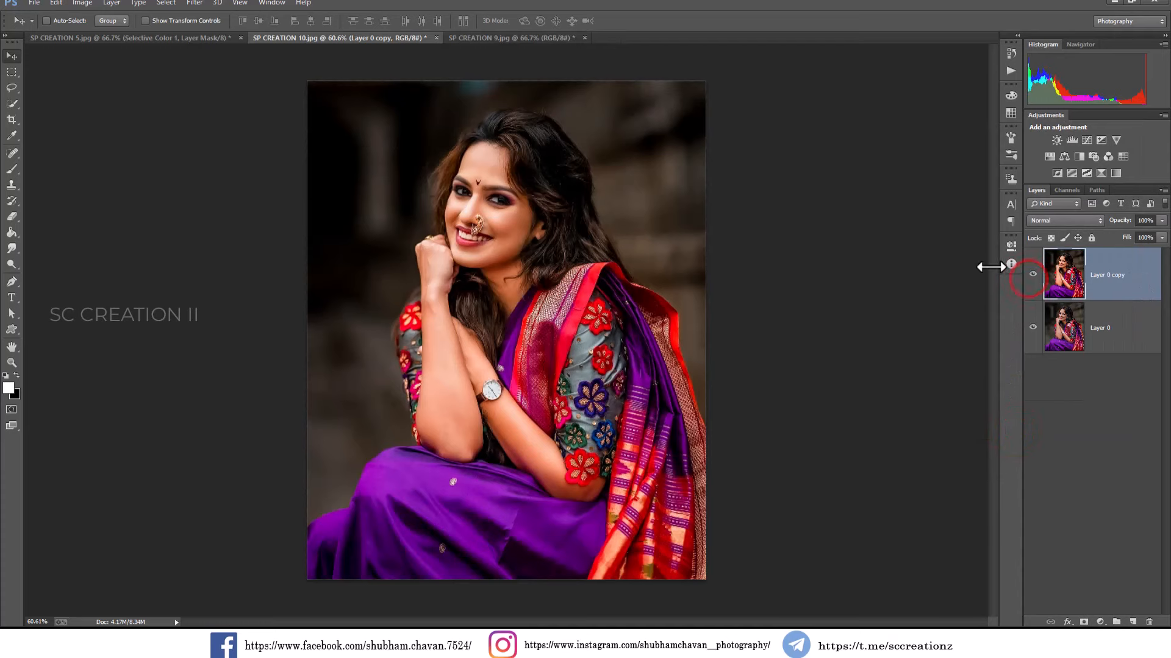
pyautogui.scroll(-1, 585, 172)
pyautogui.scroll(1, 587, 174)
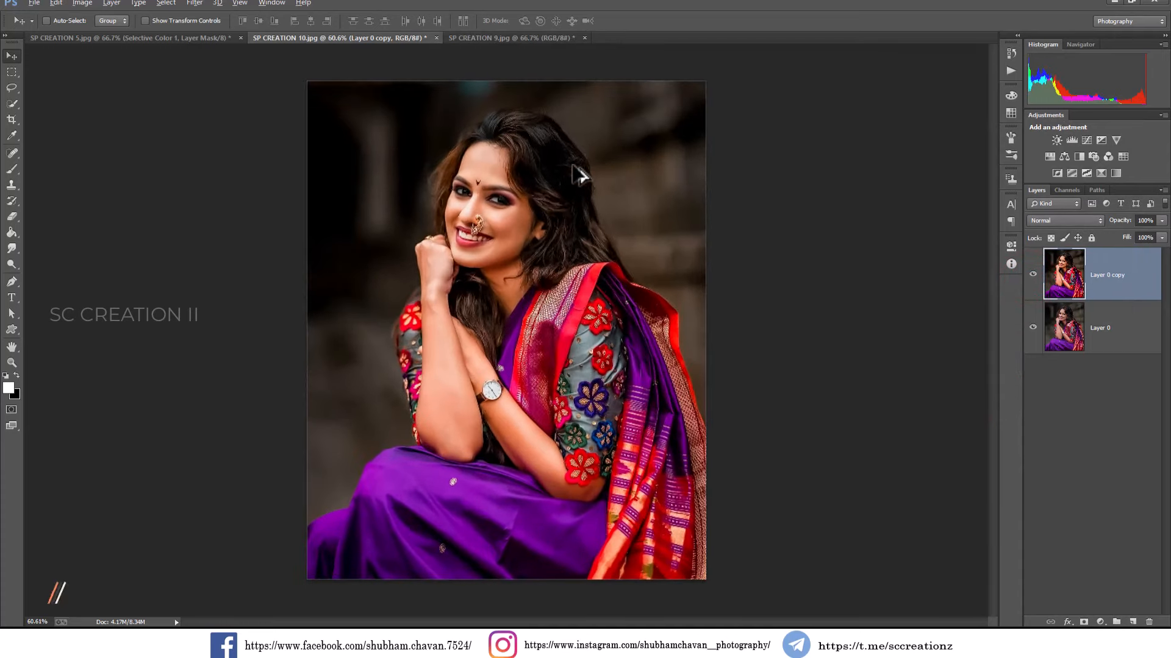
# In SP CREATION 9.jpg, unlock the background layer and duplicate it
pyautogui.click(489, 38)
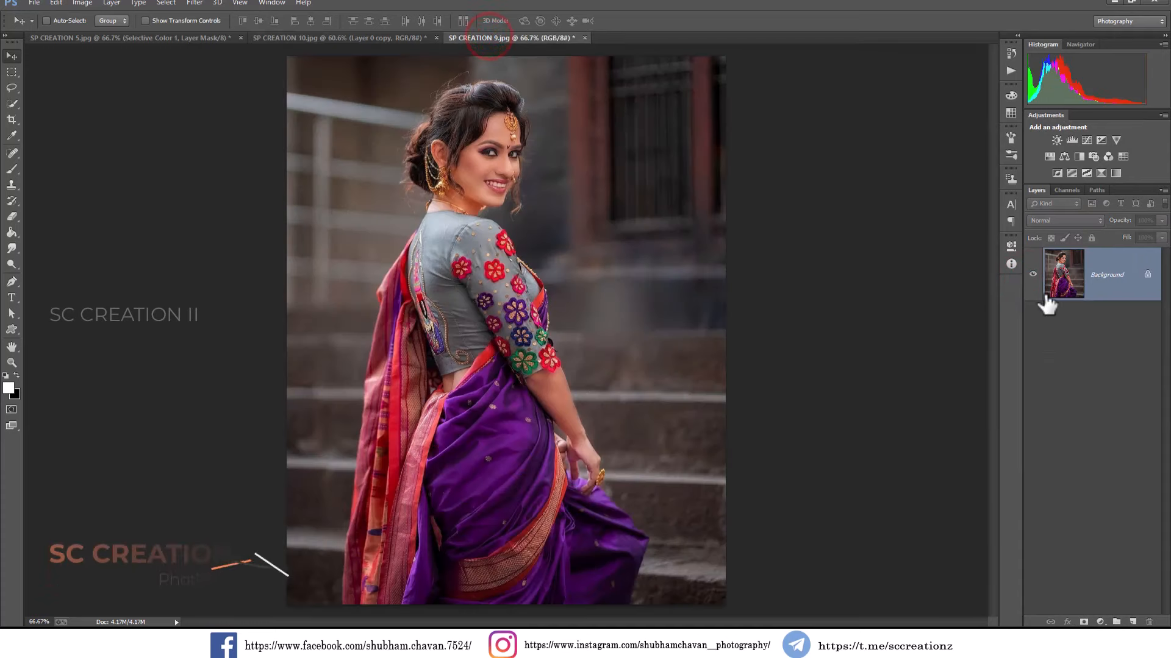
pyautogui.click(1147, 274)
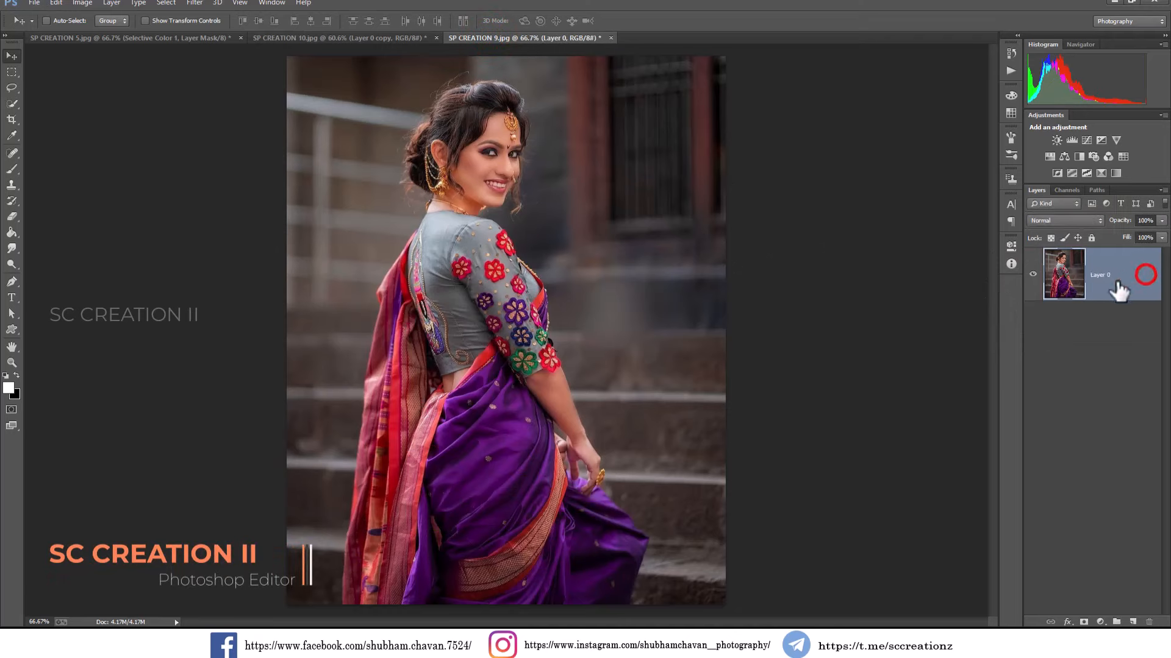
pyautogui.rightClick(1139, 272)
pyautogui.click(983, 173)
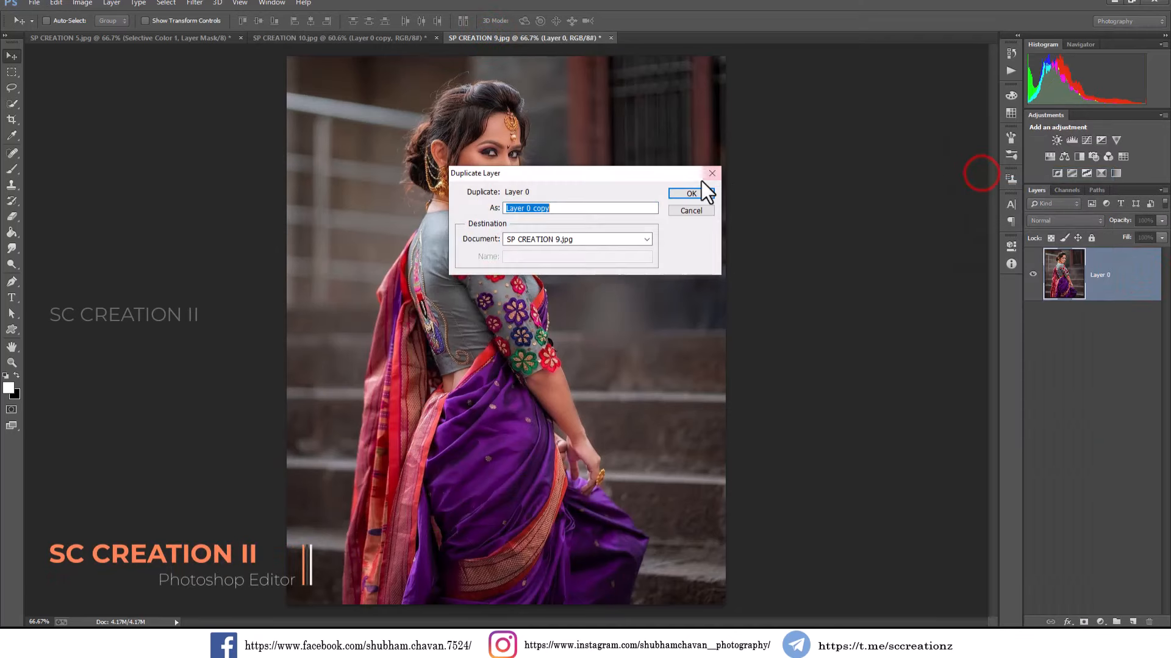
pyautogui.click(673, 194)
# Reapply the last Camera Raw Filter settings to the duplicate layer of SP CREATION 9.jpg and compare it with the original
pyautogui.click(208, 3)
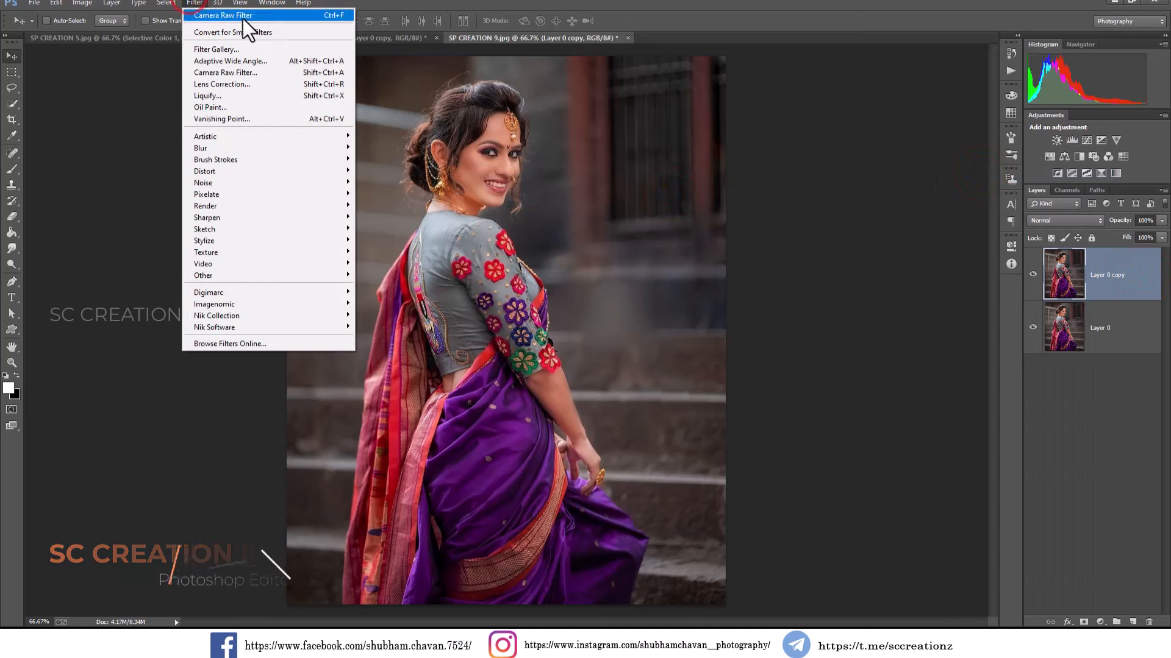
pyautogui.click(280, 16)
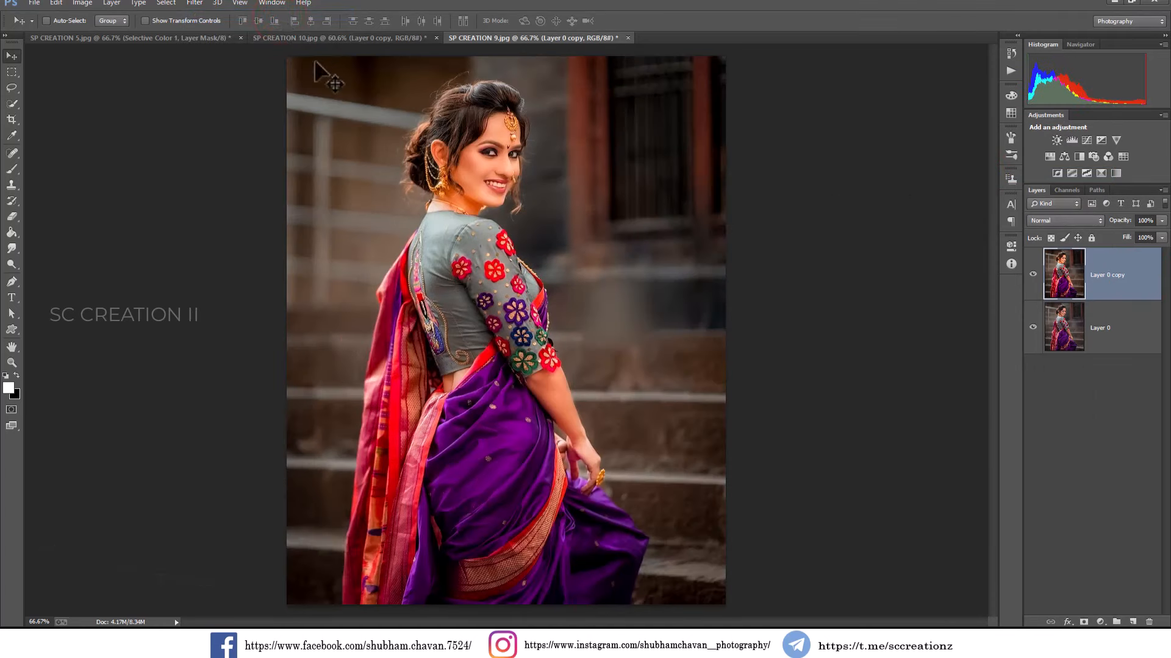
pyautogui.click(1033, 274)
pyautogui.click(1032, 274)
# Reopen the Camera Raw Filter on the graded copy and set Color Mixer saturation to Reds +8, Oranges -11 and Yellows +39
pyautogui.click(207, 4)
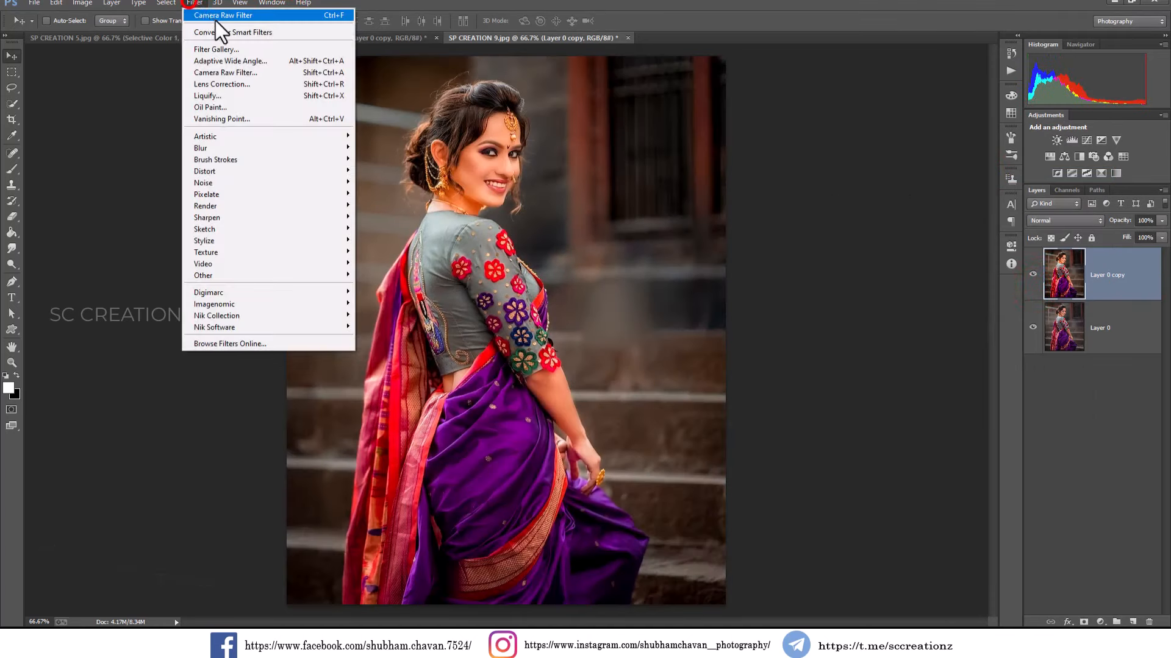
pyautogui.click(230, 72)
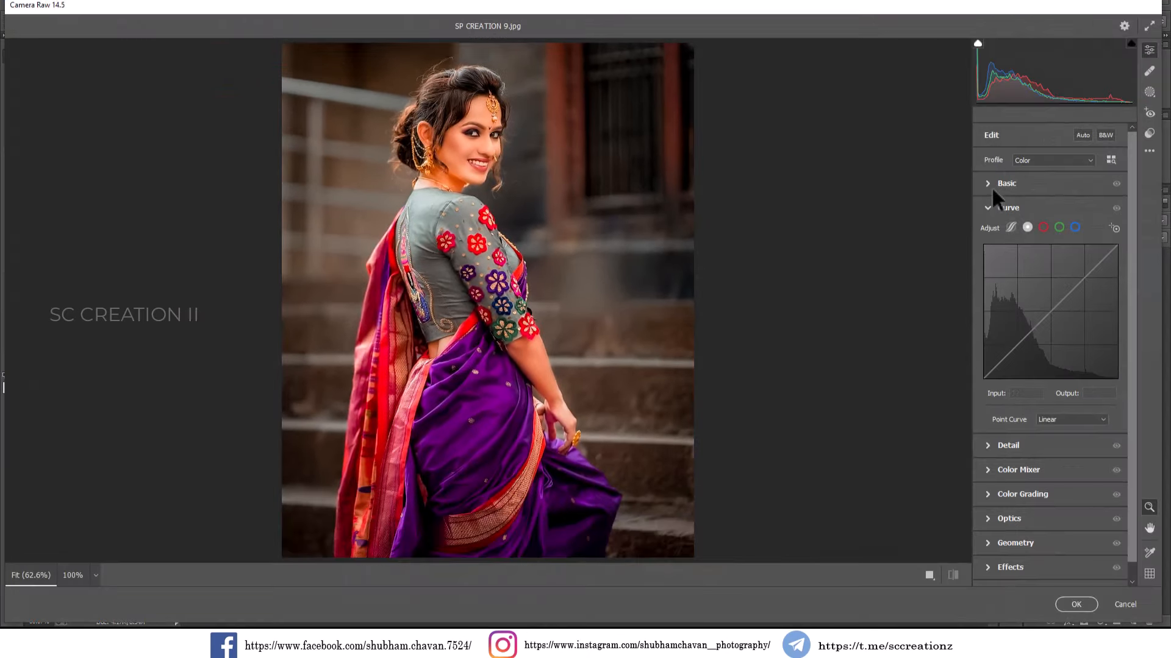
pyautogui.click(993, 207)
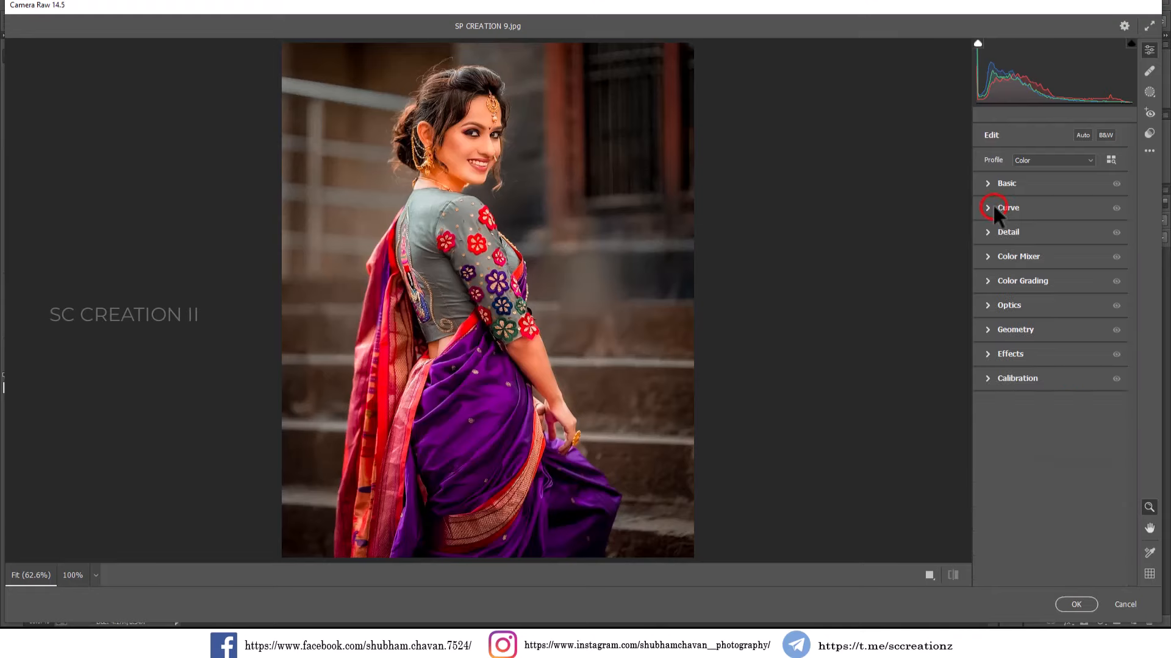
pyautogui.click(1002, 256)
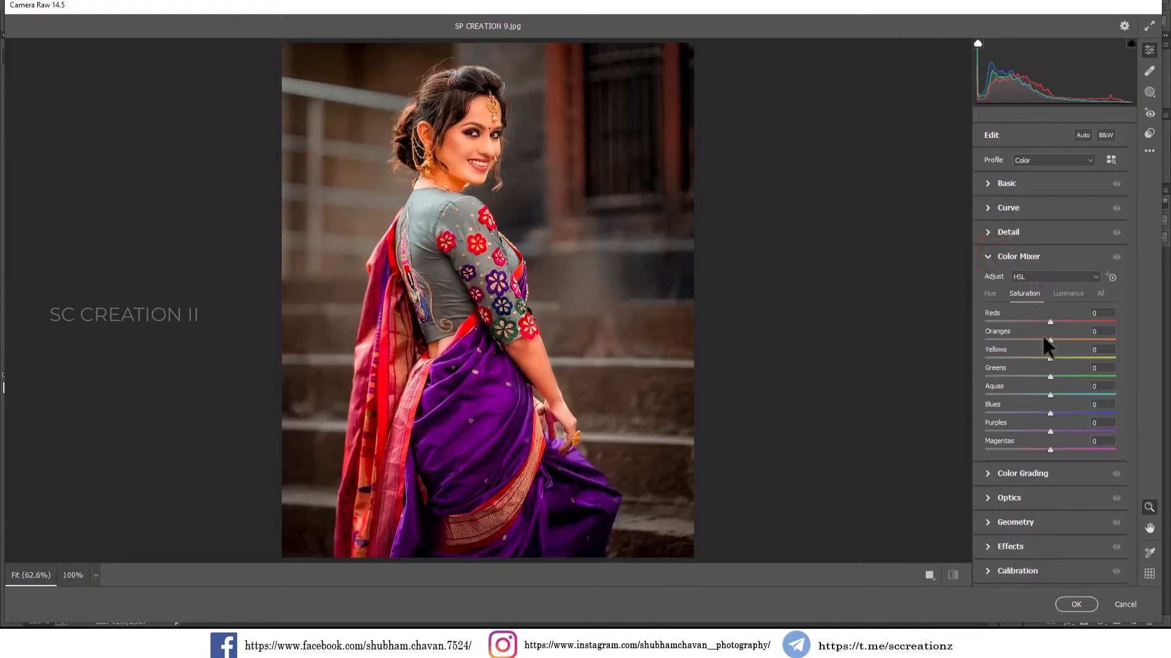
pyautogui.moveTo(1044, 336); pyautogui.dragTo(961, 360)
pyautogui.moveTo(1048, 321)
pyautogui.mouseDown()
pyautogui.moveTo(1080, 323)
pyautogui.moveTo(1043, 341)
pyautogui.mouseUp()
pyautogui.moveTo(458, 139); pyautogui.dragTo(518, 175)
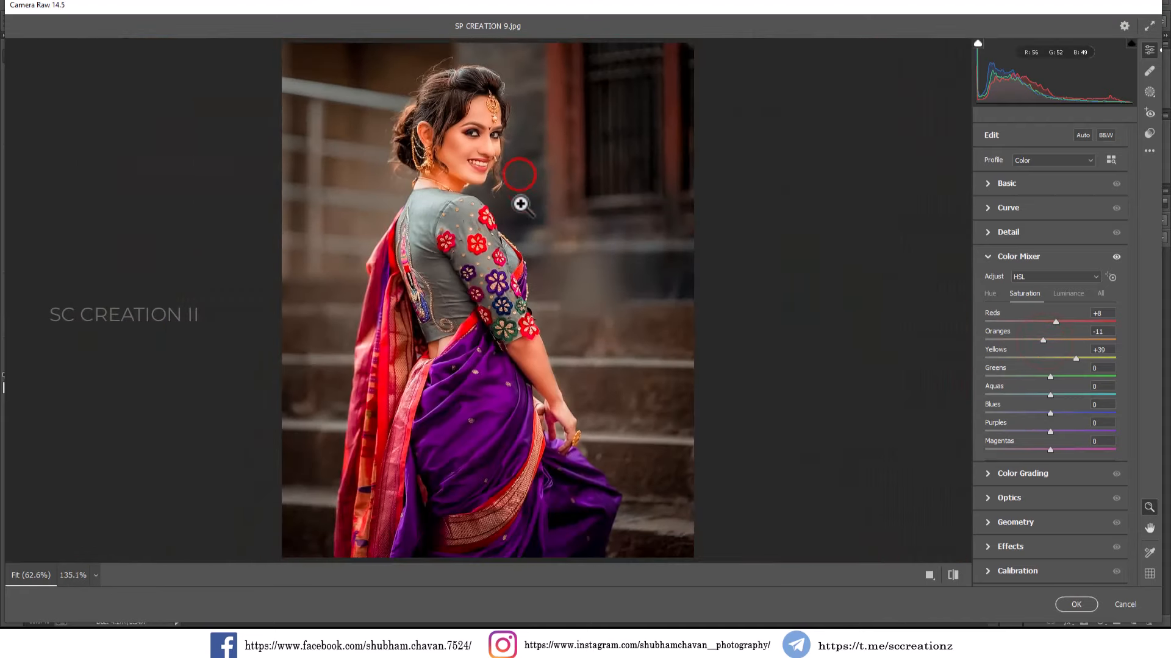
# Set Detail Sharpening to 32 with Noise Reduction reset to 0, and inspect the woman's face up close
pyautogui.click(987, 237)
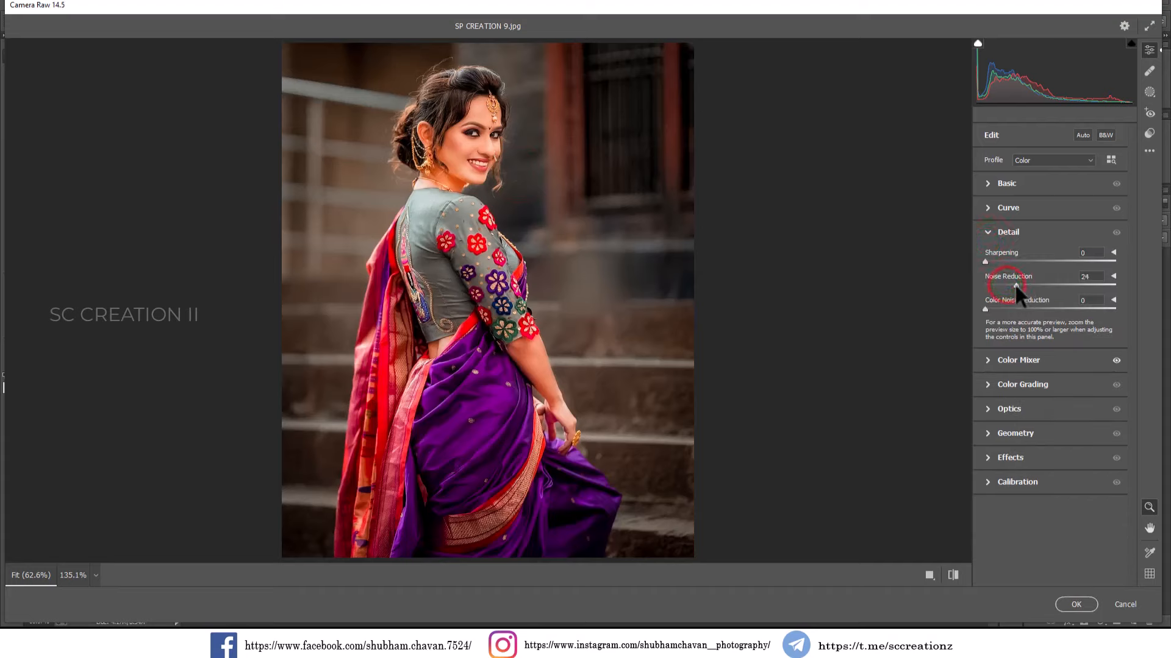
pyautogui.doubleClick(1013, 283)
pyautogui.moveTo(997, 261); pyautogui.dragTo(1012, 261)
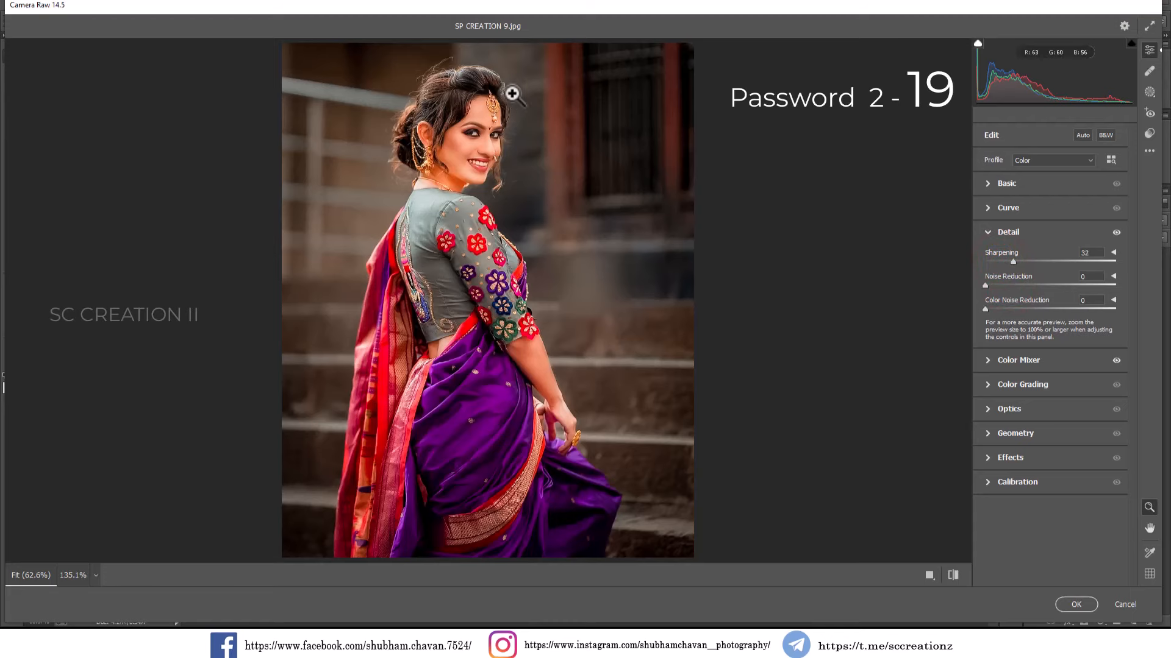
pyautogui.moveTo(431, 83); pyautogui.dragTo(514, 146)
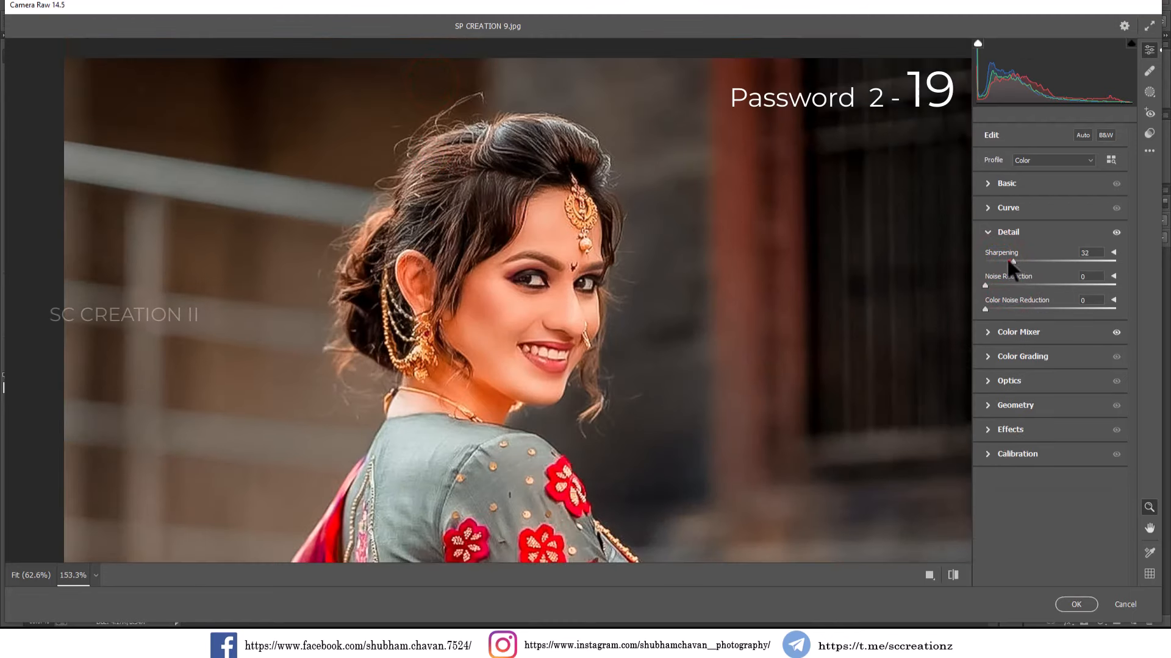
# Set Detail Sharpening to 27, apply the Camera Raw changes and compare the graded copy with the original
pyautogui.moveTo(1012, 261); pyautogui.dragTo(1009, 262)
pyautogui.keyDown('alt'); pyautogui.click(816, 305); pyautogui.keyUp('alt')
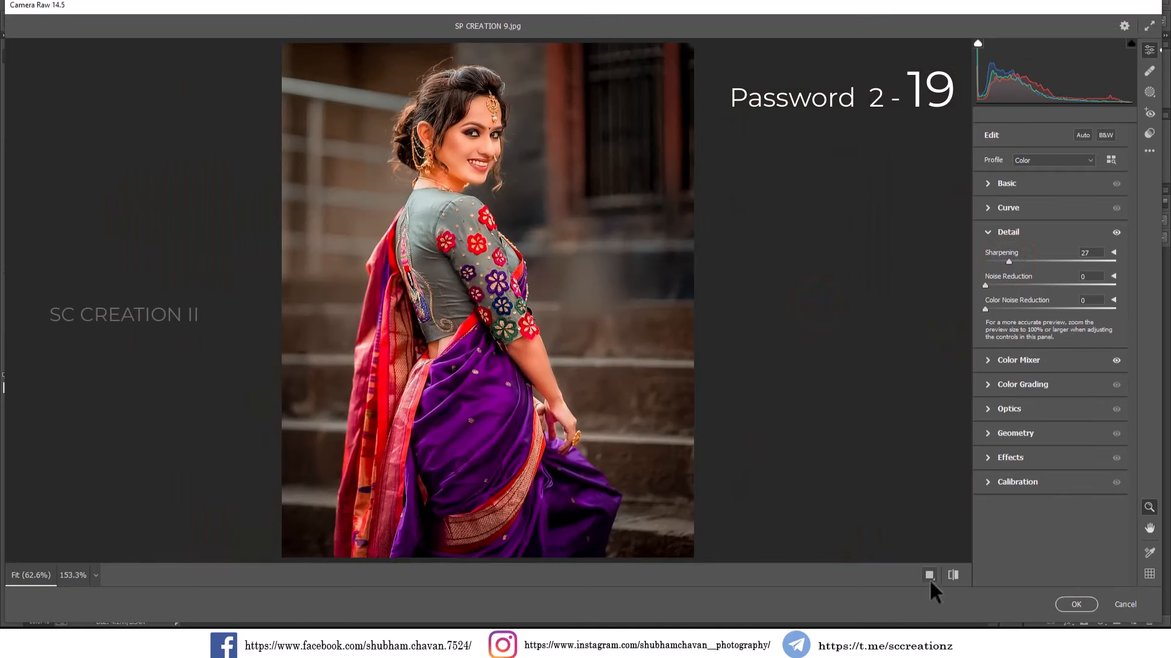
pyautogui.click(929, 576)
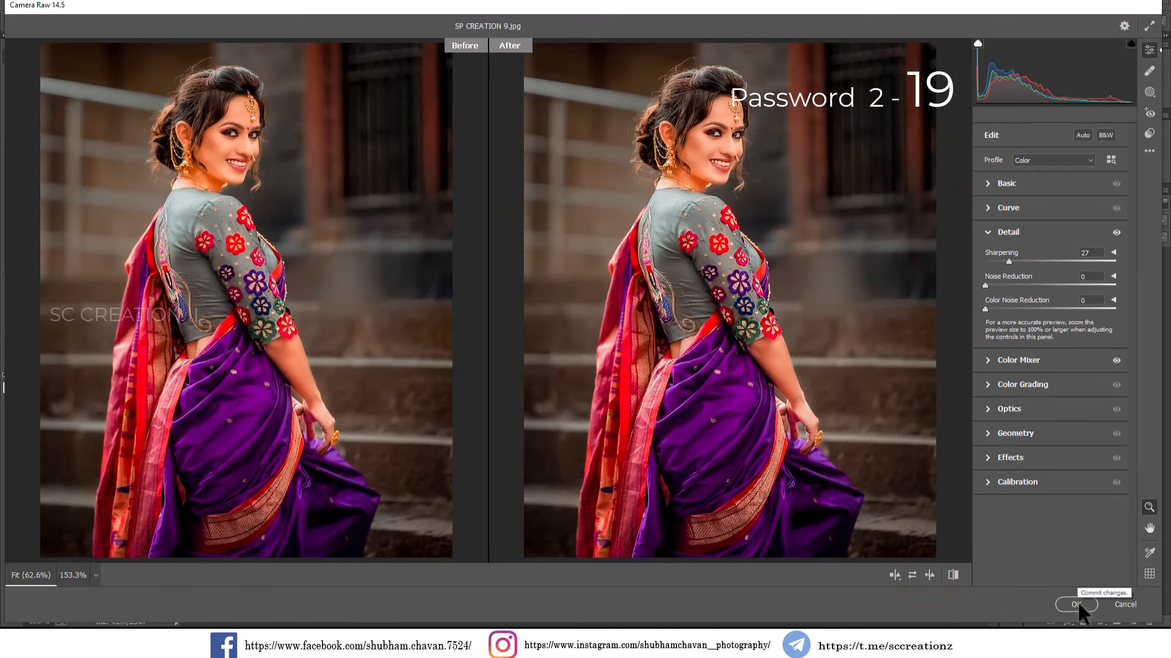
pyautogui.click(1077, 604)
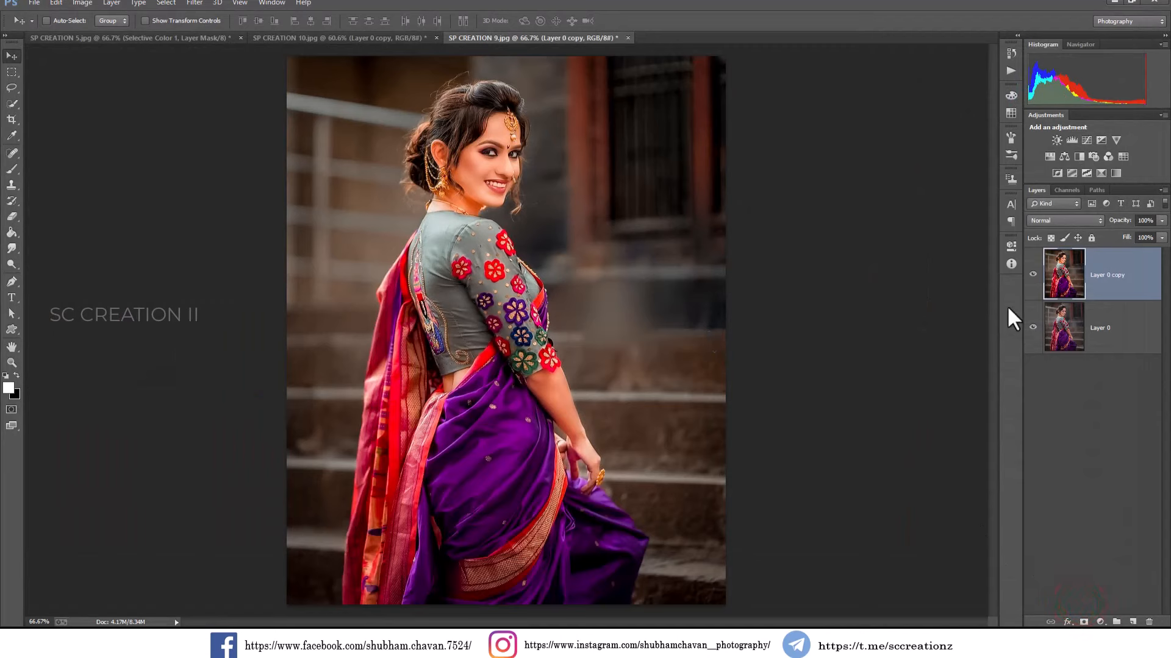
pyautogui.click(1032, 275)
pyautogui.click(1032, 275)
pyautogui.click(1032, 275)
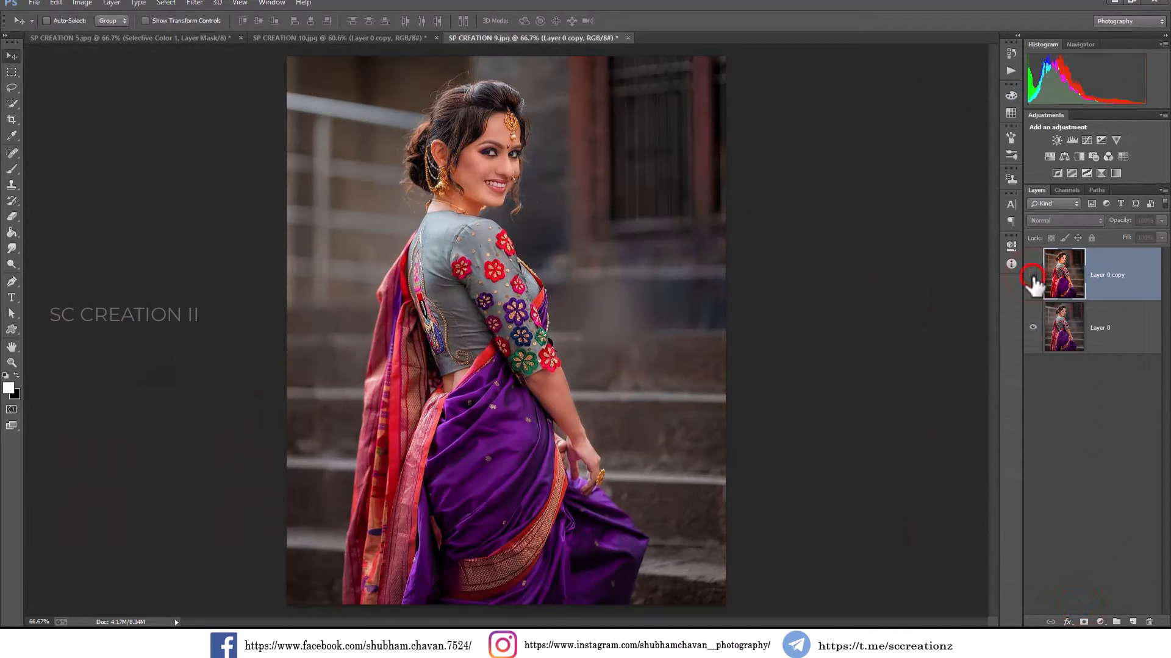
pyautogui.click(1032, 275)
# Add a Selective Color adjustment with Reds Cyan at +7 and merge it down into the graded copy
pyautogui.click(1099, 622)
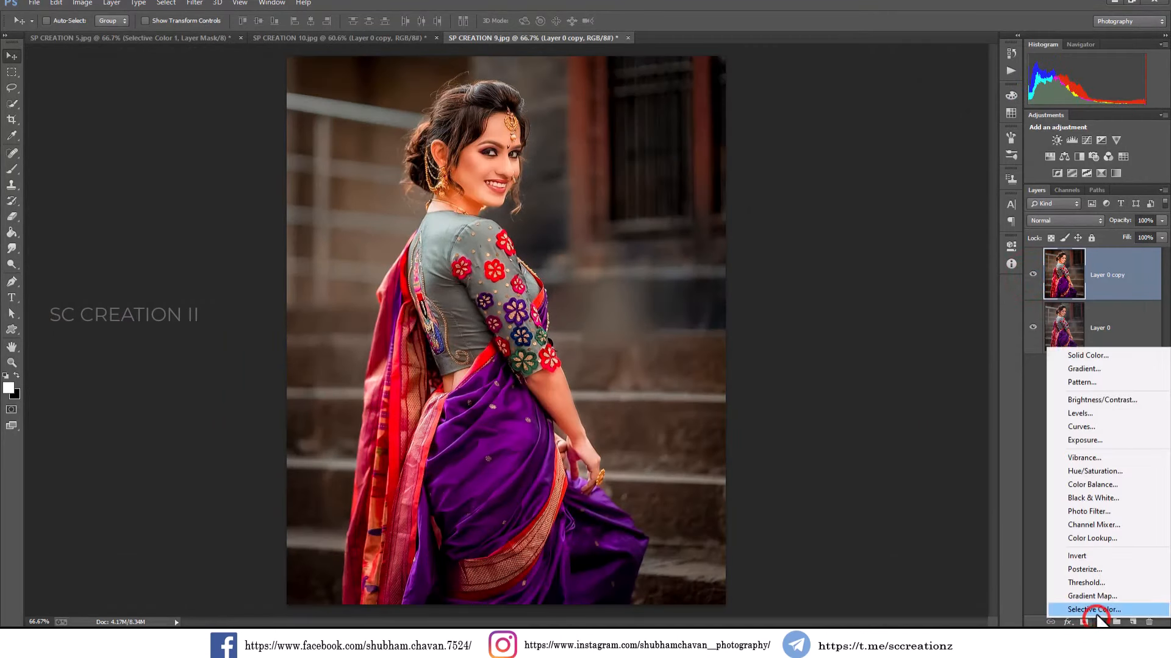
pyautogui.click(1096, 612)
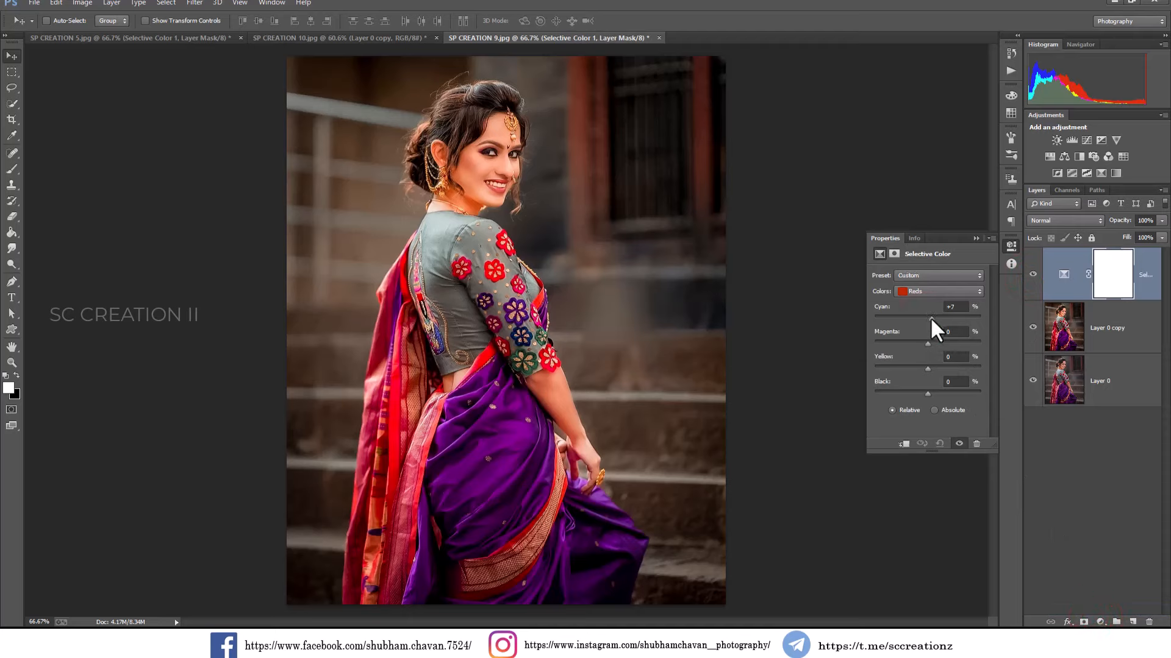
pyautogui.click(976, 238)
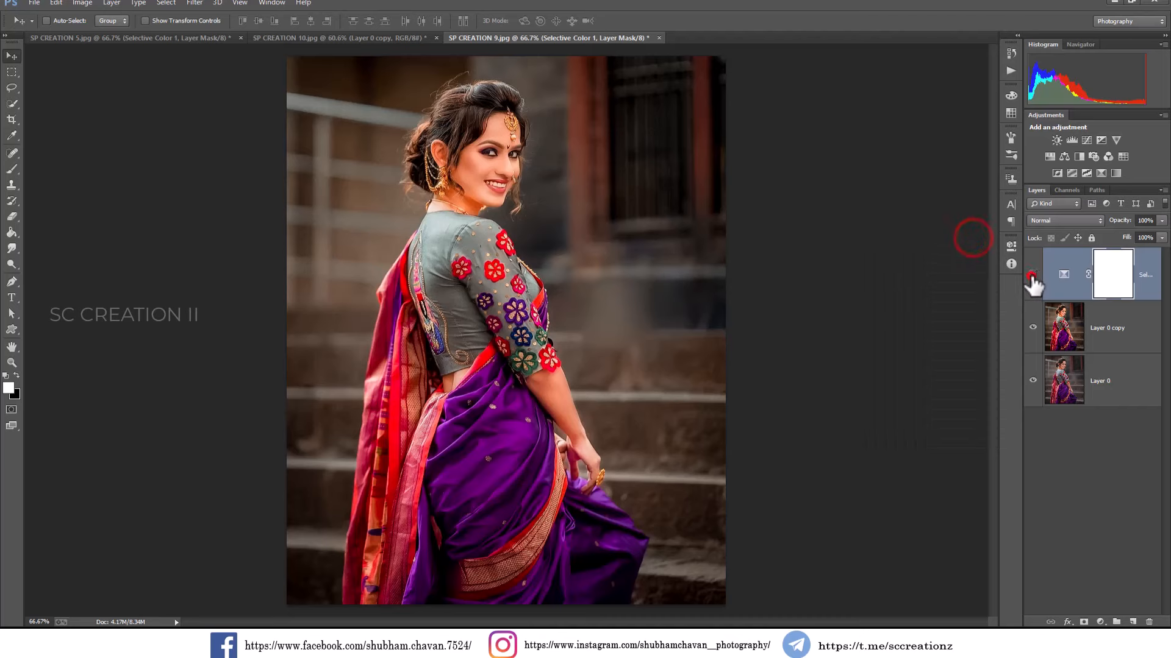
pyautogui.click(1033, 275)
pyautogui.click(1032, 275)
pyautogui.rightClick(1129, 311)
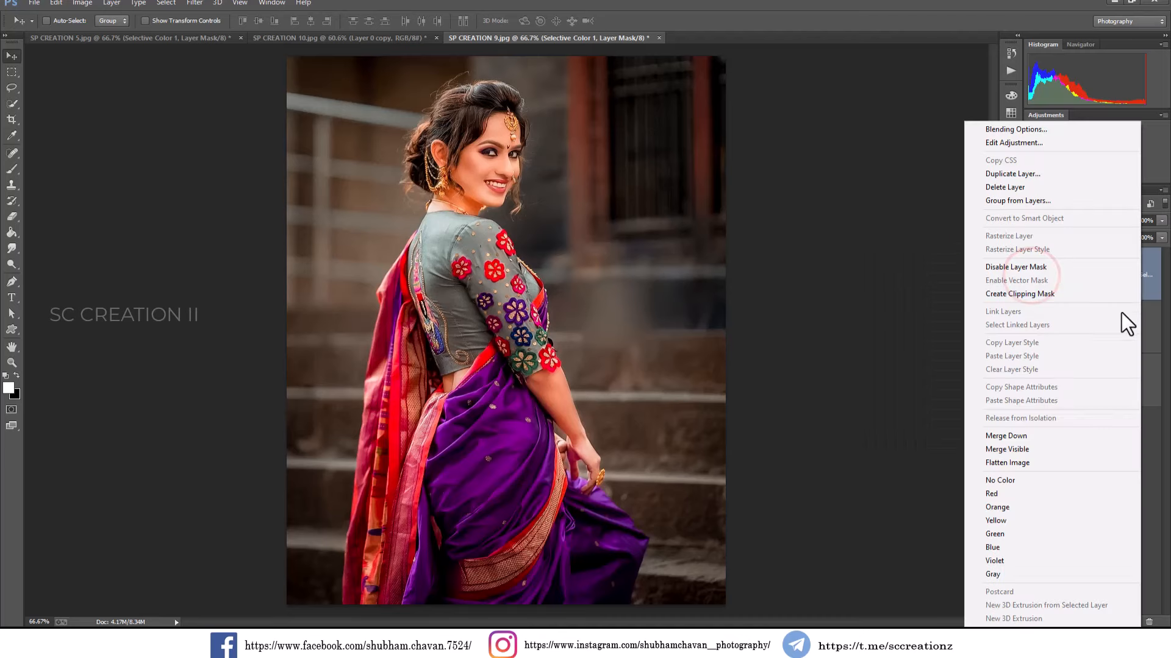
pyautogui.click(1047, 433)
# Compare the graded layer with the original in SP CREATION 9.jpg and in SP CREATION 10.jpg
pyautogui.click(1032, 275)
pyautogui.click(1033, 275)
pyautogui.click(1032, 275)
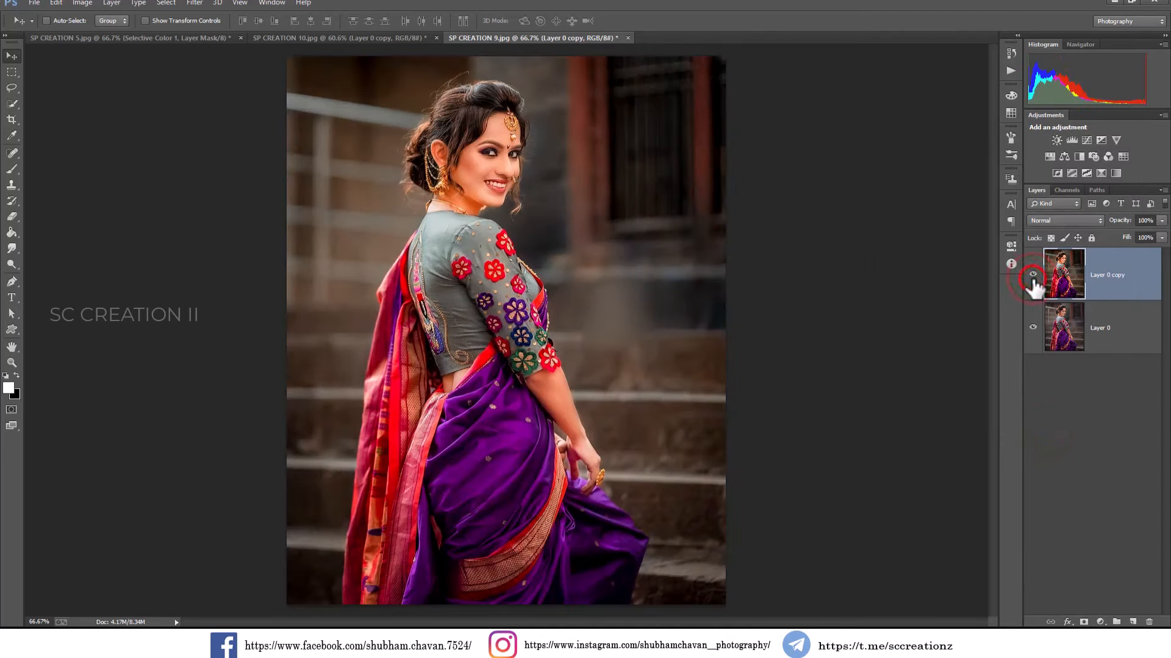
pyautogui.click(1033, 275)
pyautogui.click(1032, 275)
pyautogui.click(390, 38)
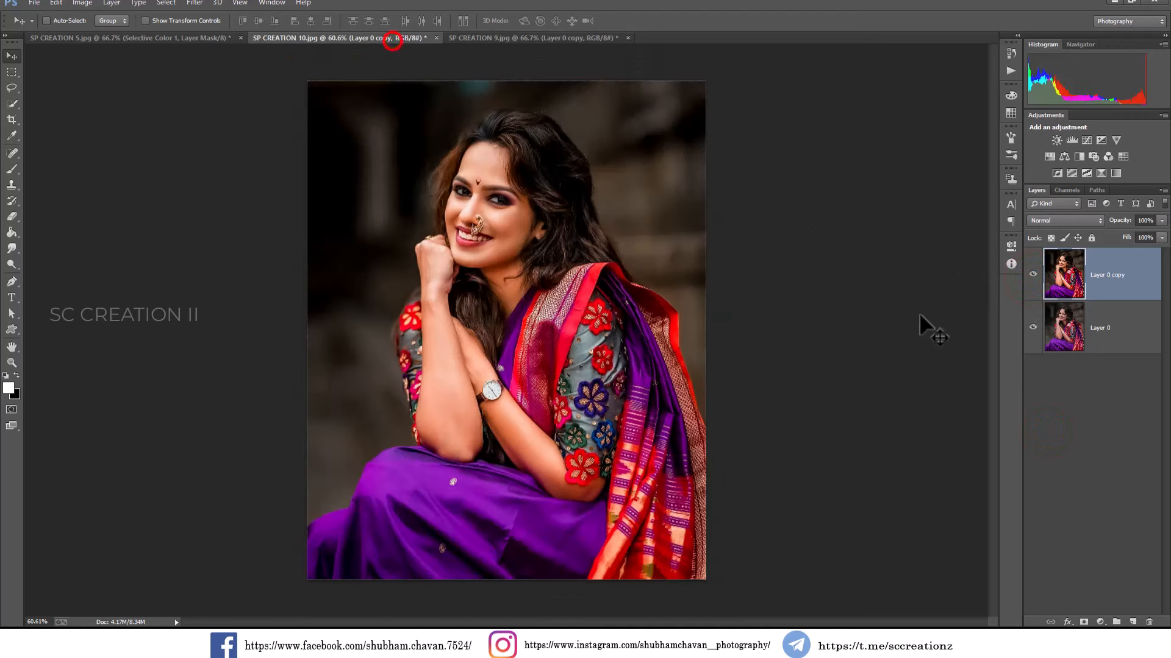
pyautogui.click(1032, 274)
pyautogui.click(1029, 280)
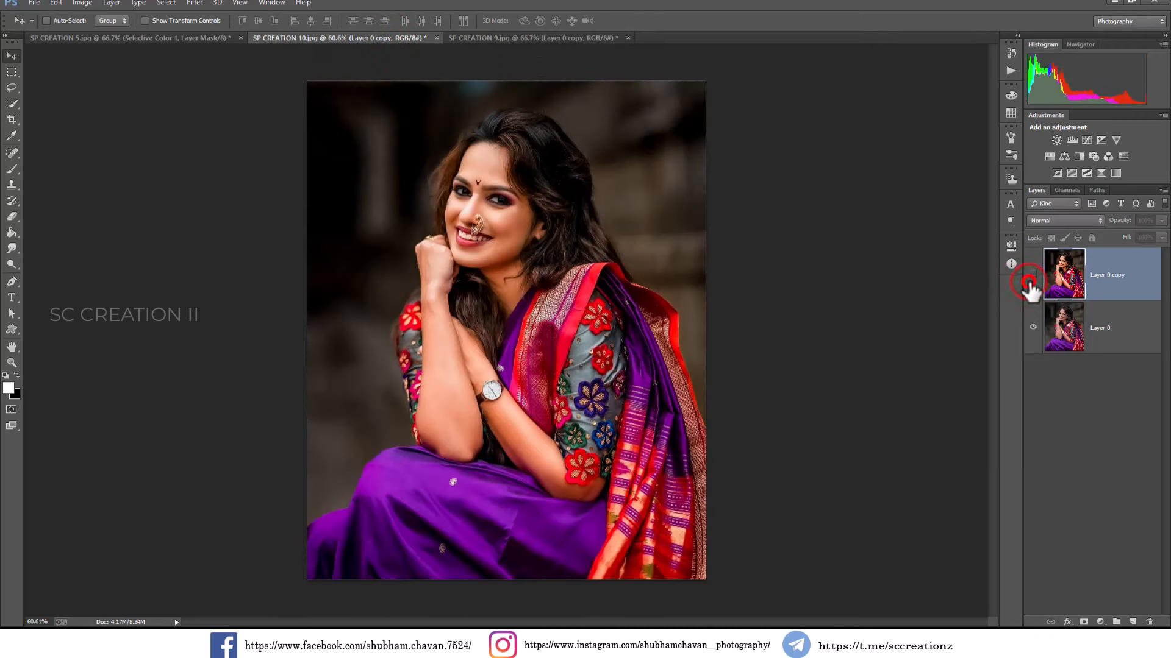
pyautogui.click(1030, 281)
pyautogui.click(1030, 280)
# In SP CREATION 5.jpg, check the camera raw grading layer's effect and merge the Selective Color adjustment down into it
pyautogui.click(159, 38)
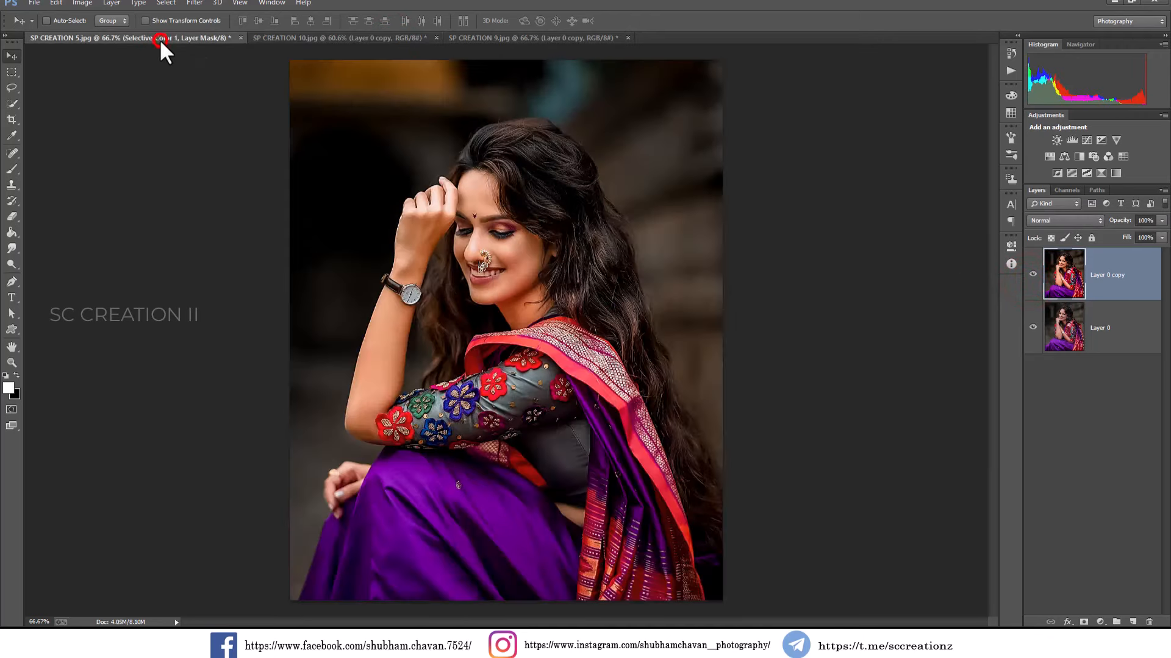
pyautogui.click(1033, 328)
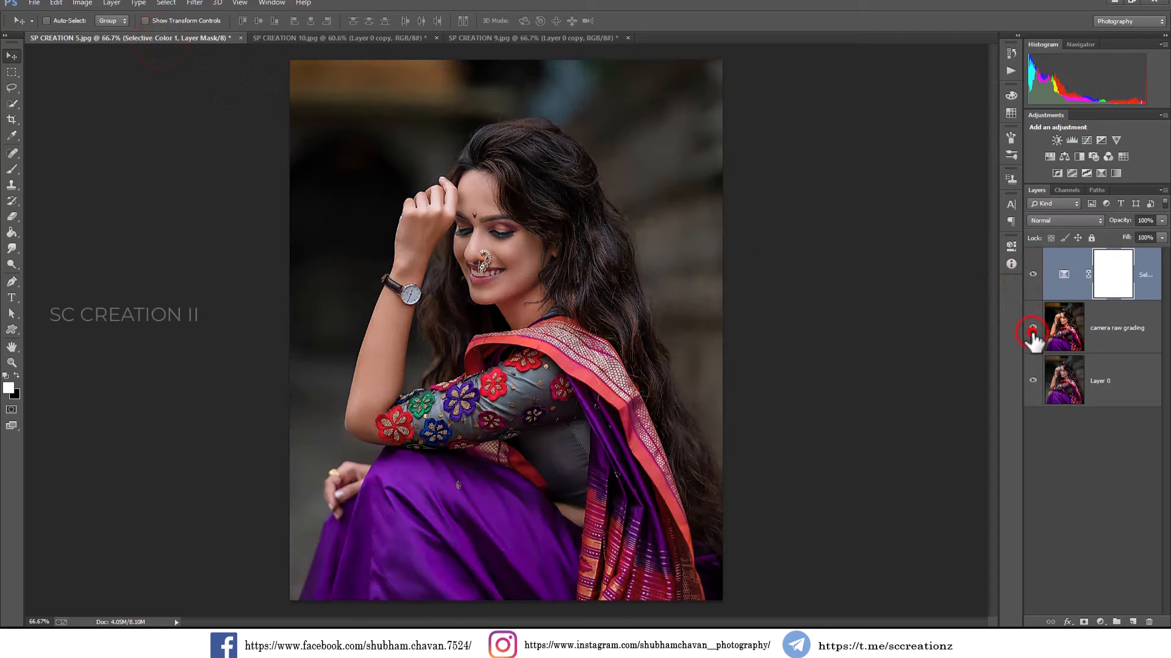
pyautogui.click(1034, 328)
pyautogui.rightClick(1138, 299)
pyautogui.click(1014, 435)
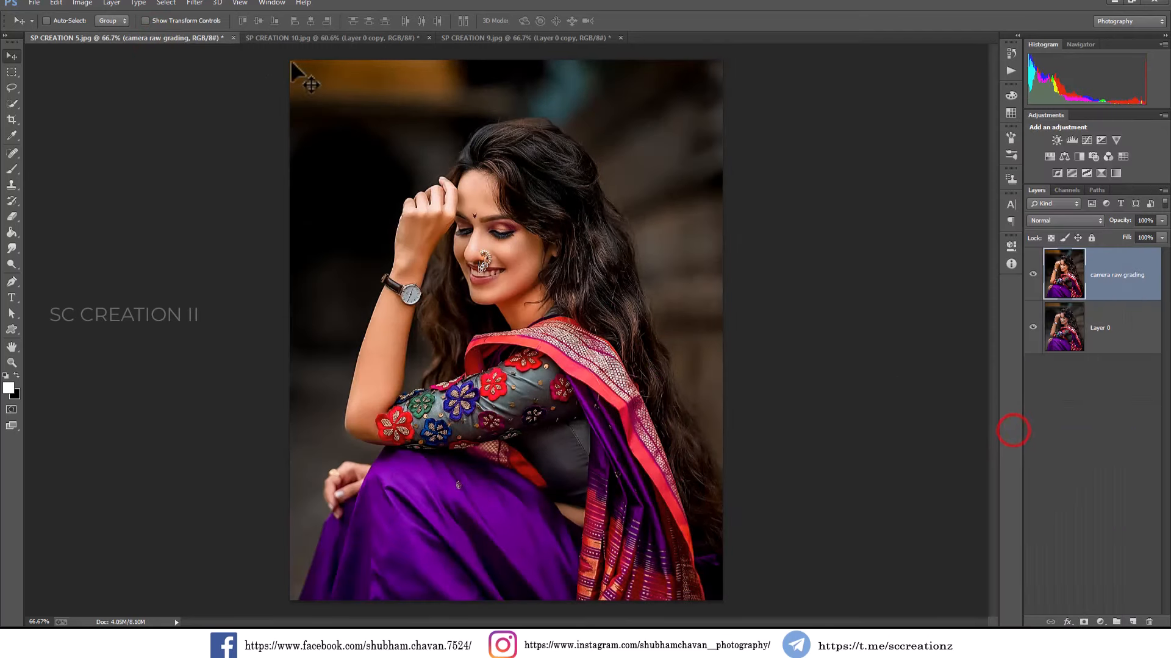
# Reopen the Camera Raw Filter on SP CREATION 5.jpg's grading layer, adjust the Oranges saturation in the Color Mixer and apply it
pyautogui.click(263, 38)
pyautogui.click(172, 37)
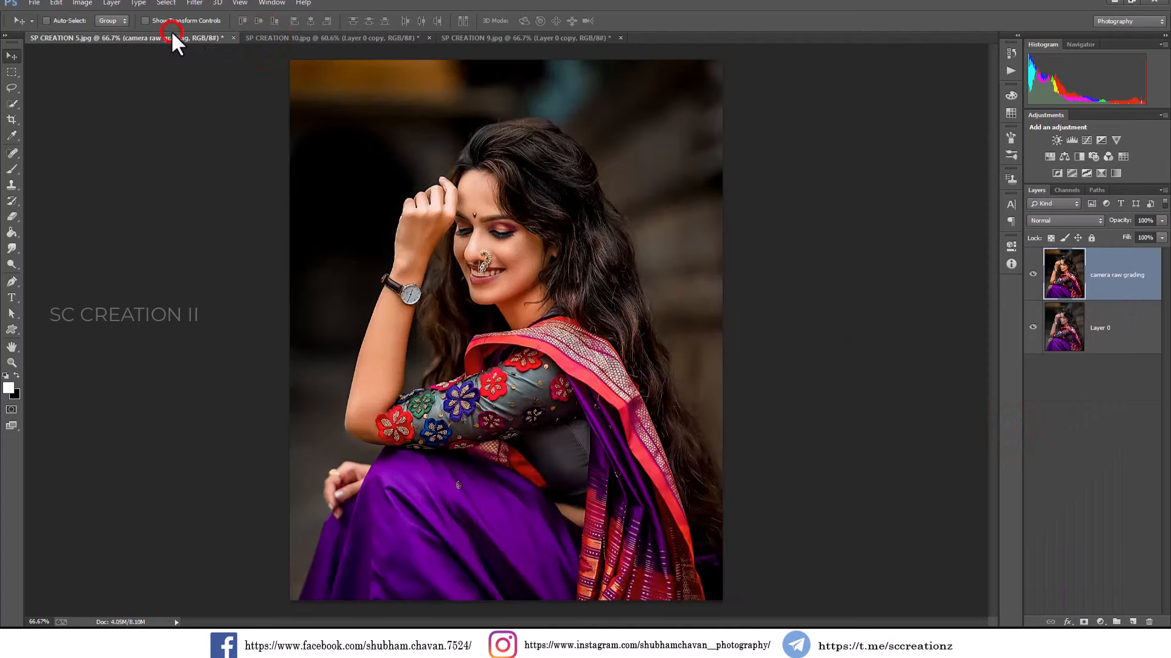
pyautogui.click(168, 4)
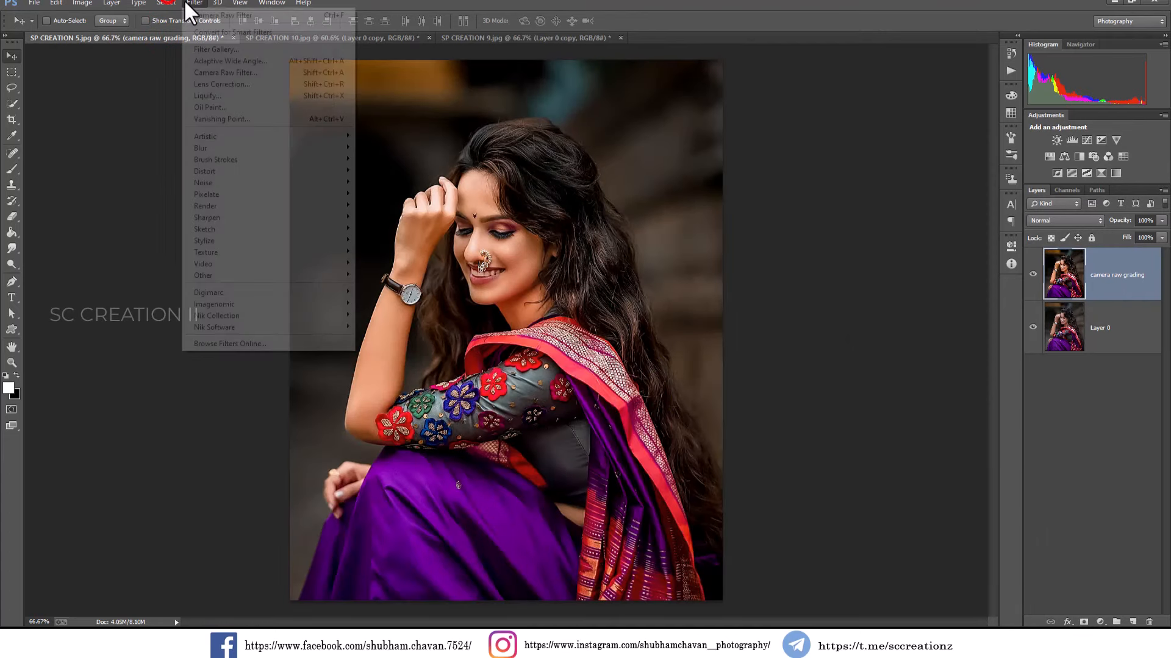
pyautogui.click(217, 69)
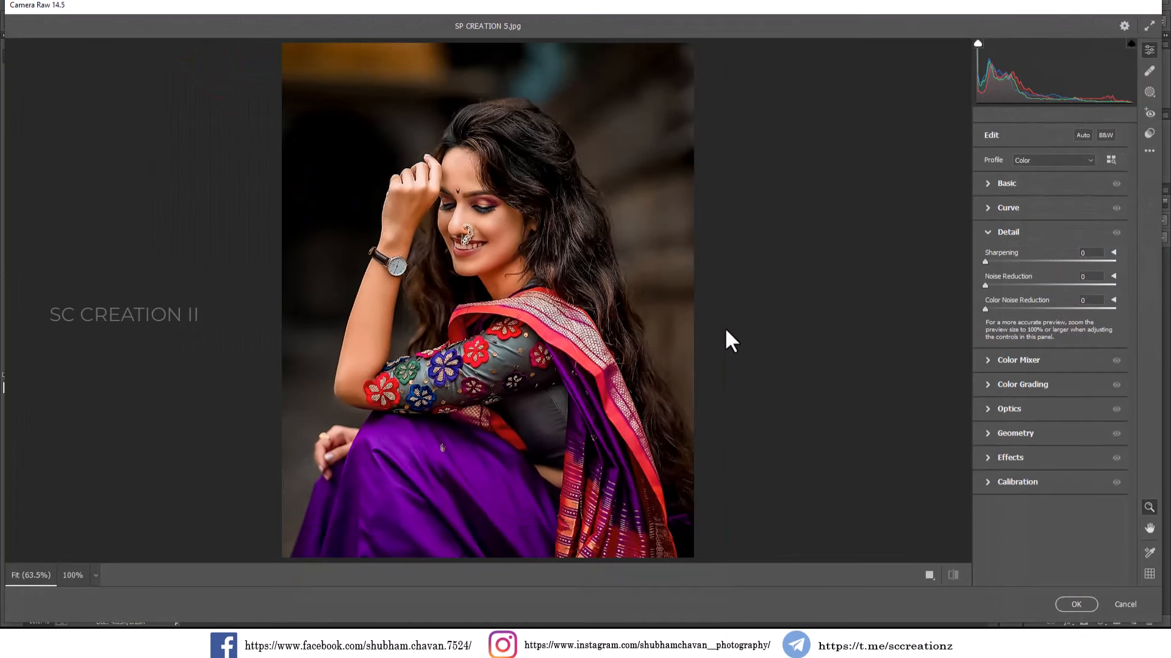
pyautogui.click(993, 181)
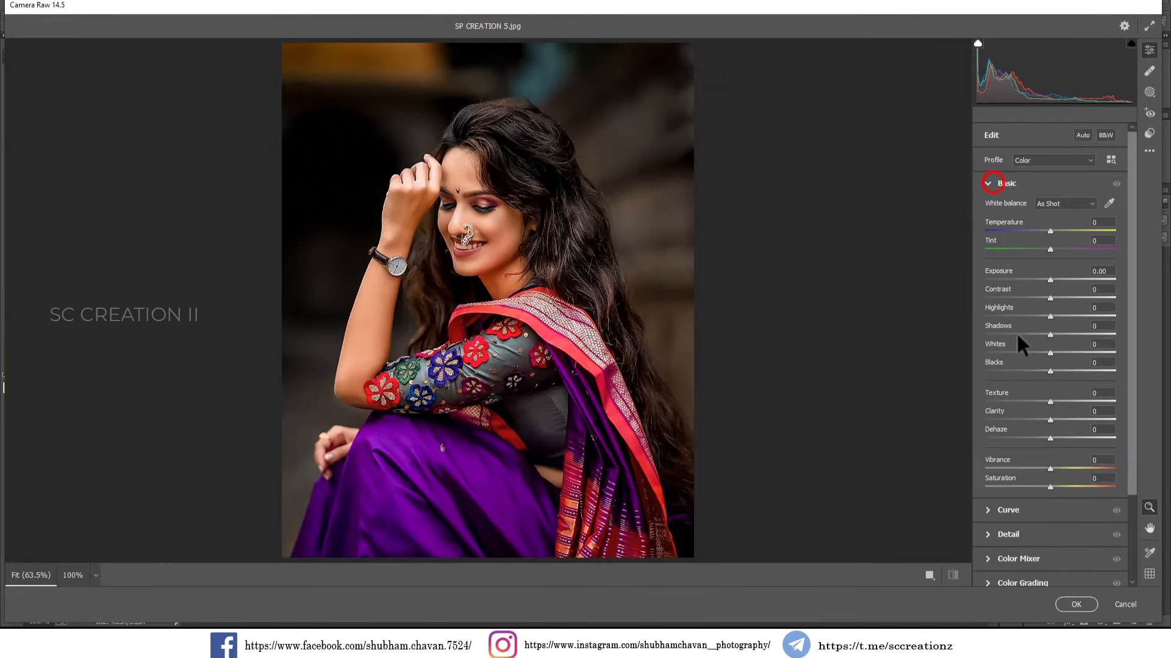
pyautogui.click(1006, 558)
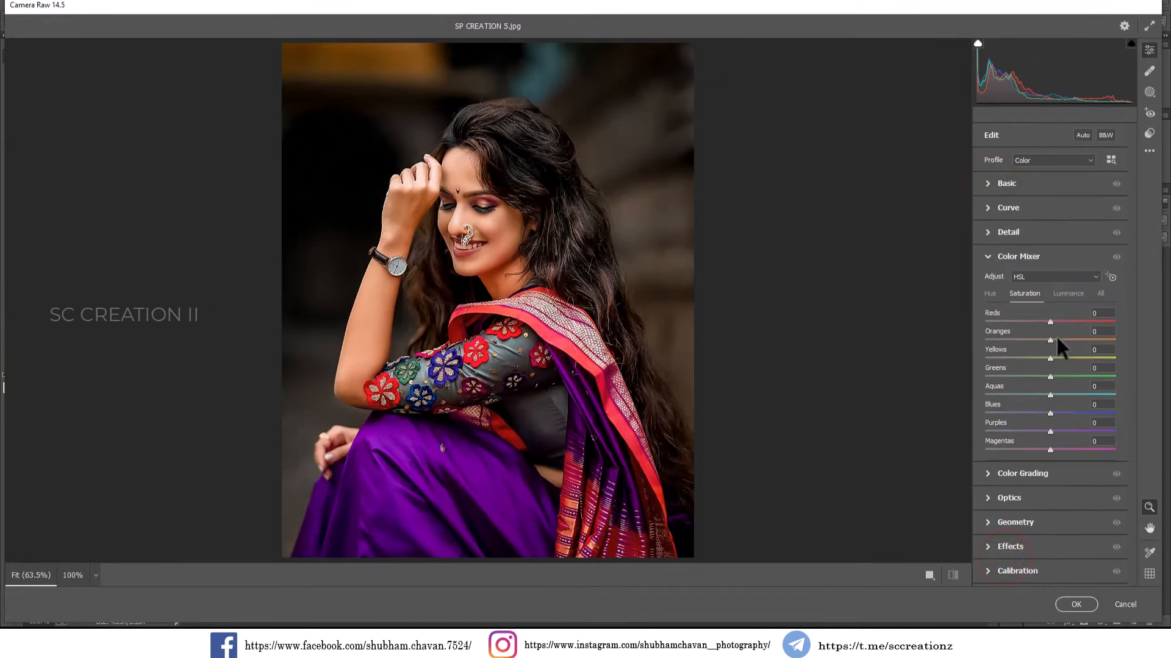
pyautogui.moveTo(1056, 337); pyautogui.dragTo(1055, 337)
pyautogui.click(1075, 604)
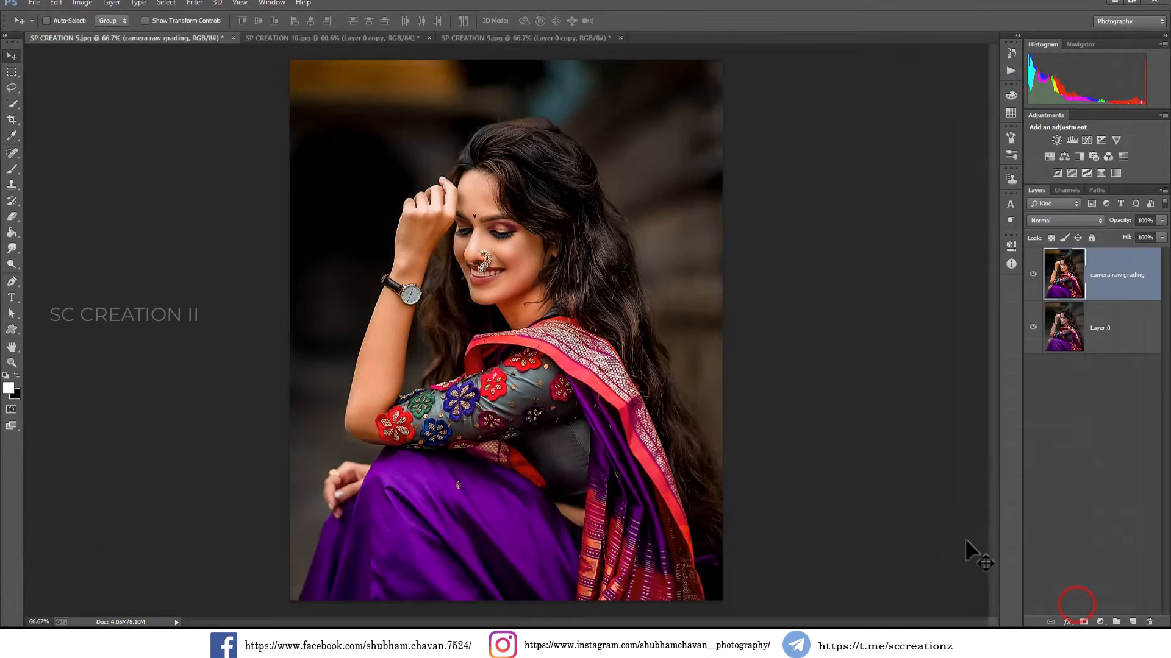
pyautogui.click(1032, 279)
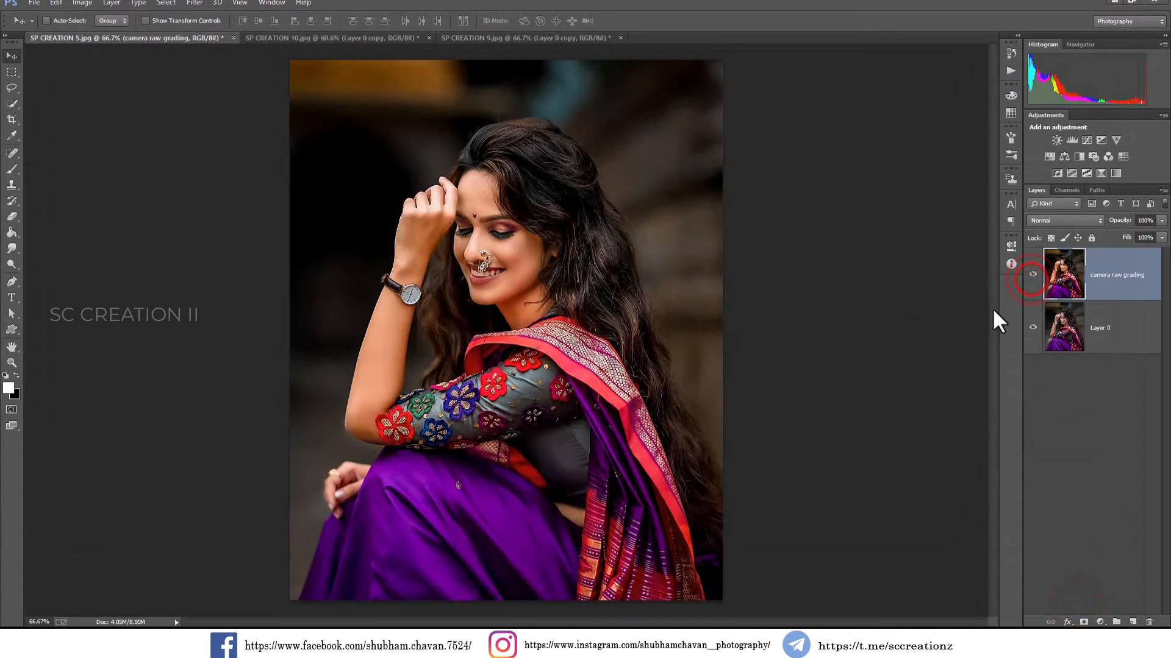
# Try Auto Tone directly on the graded copy in SP CREATION 9.jpg
pyautogui.click(299, 38)
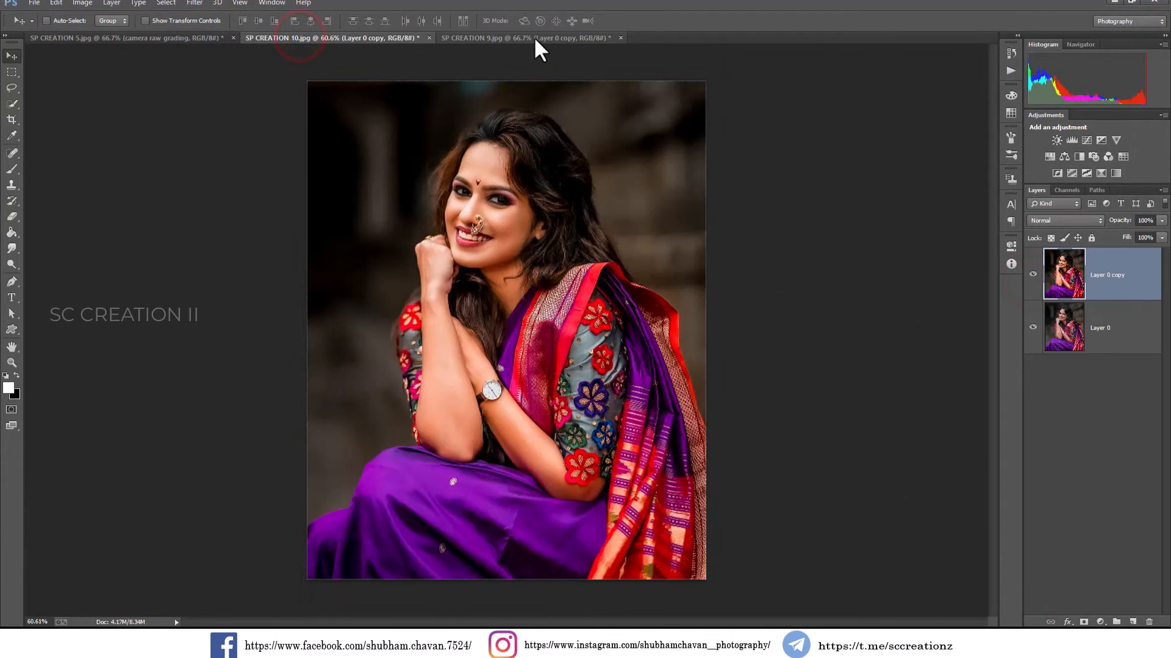
pyautogui.click(535, 37)
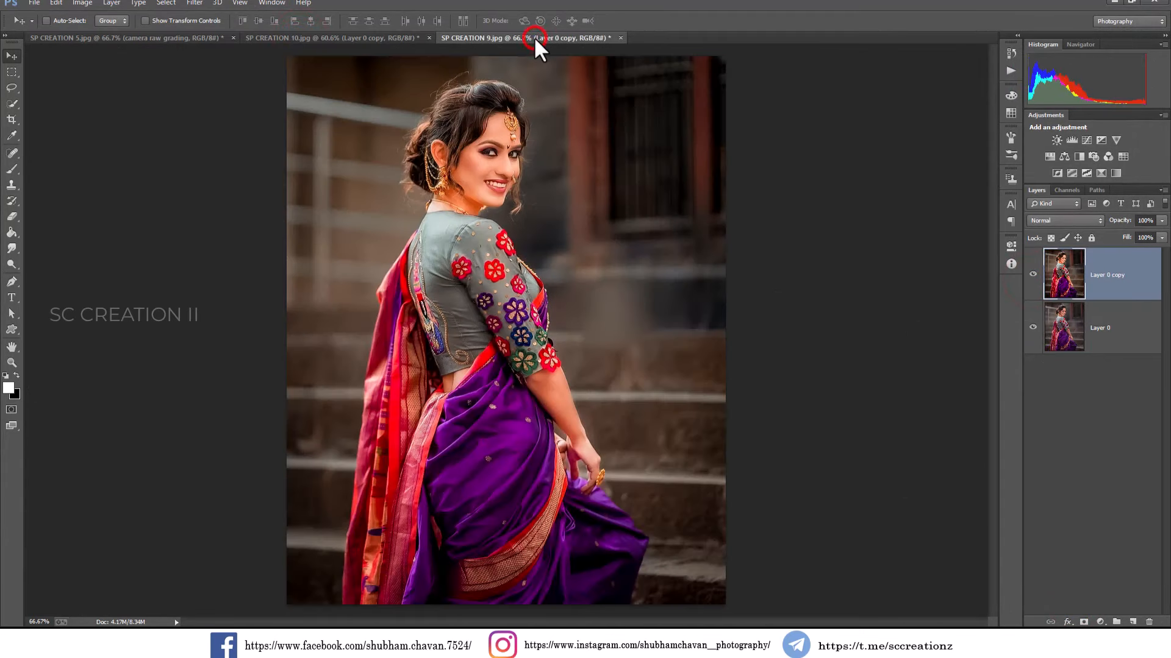
pyautogui.click(56, 3)
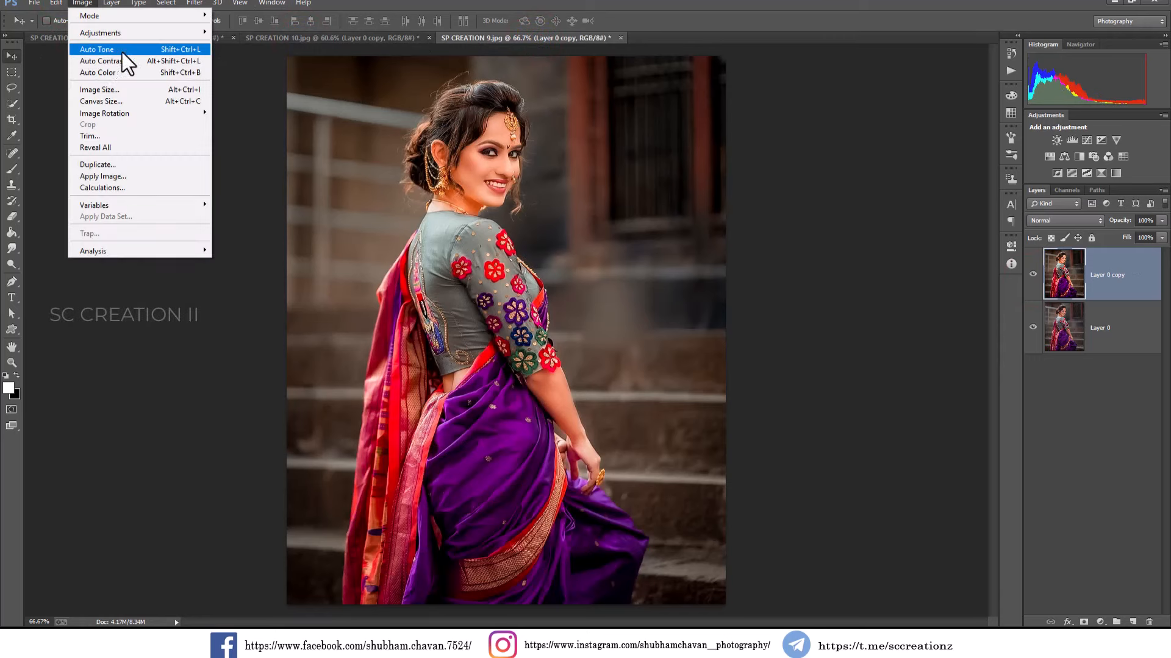
pyautogui.click(126, 50)
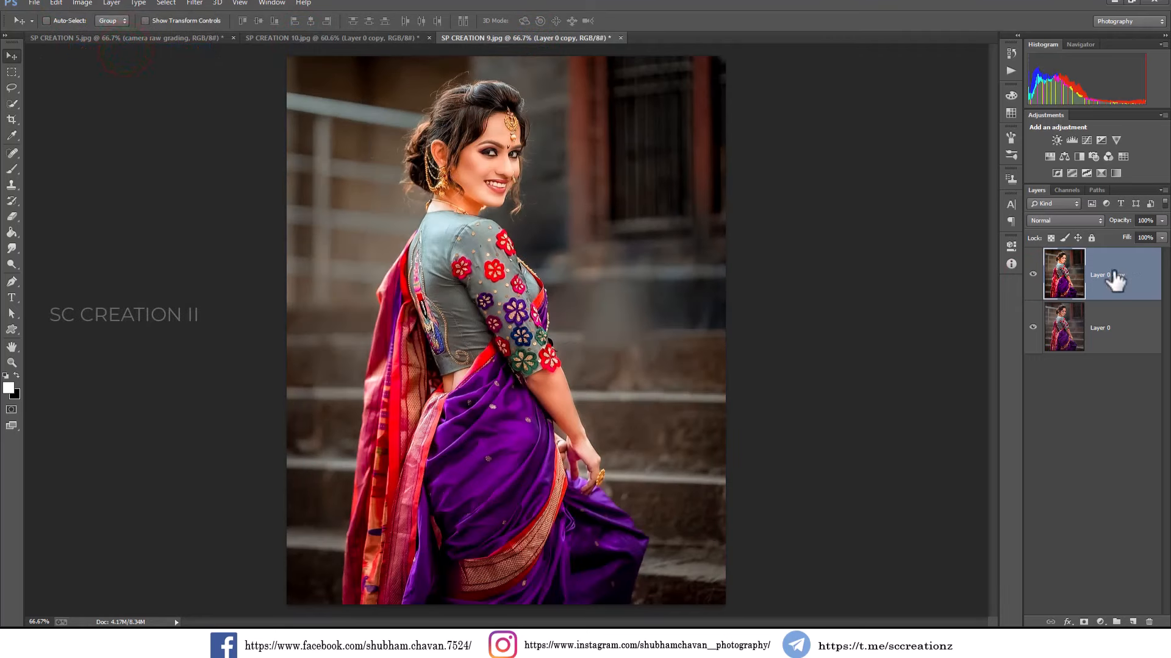
# Duplicate the graded copy in SP CREATION 9.jpg and apply Auto Tone to the duplicate
pyautogui.rightClick(1124, 291)
pyautogui.click(983, 175)
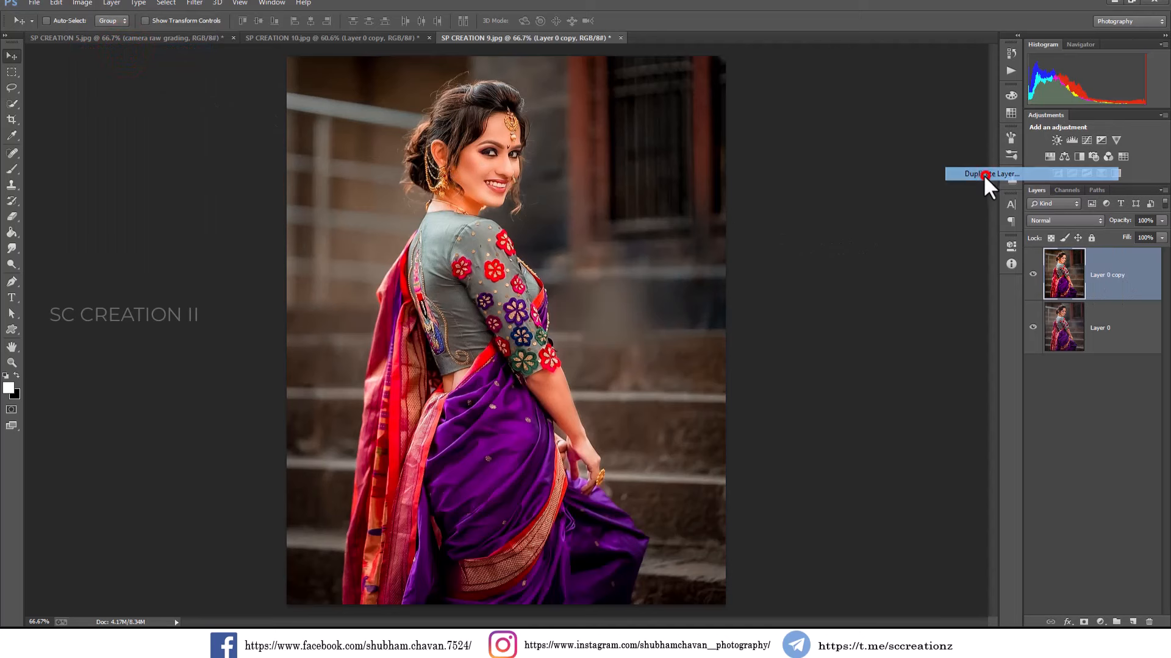
pyautogui.click(692, 194)
pyautogui.click(82, 2)
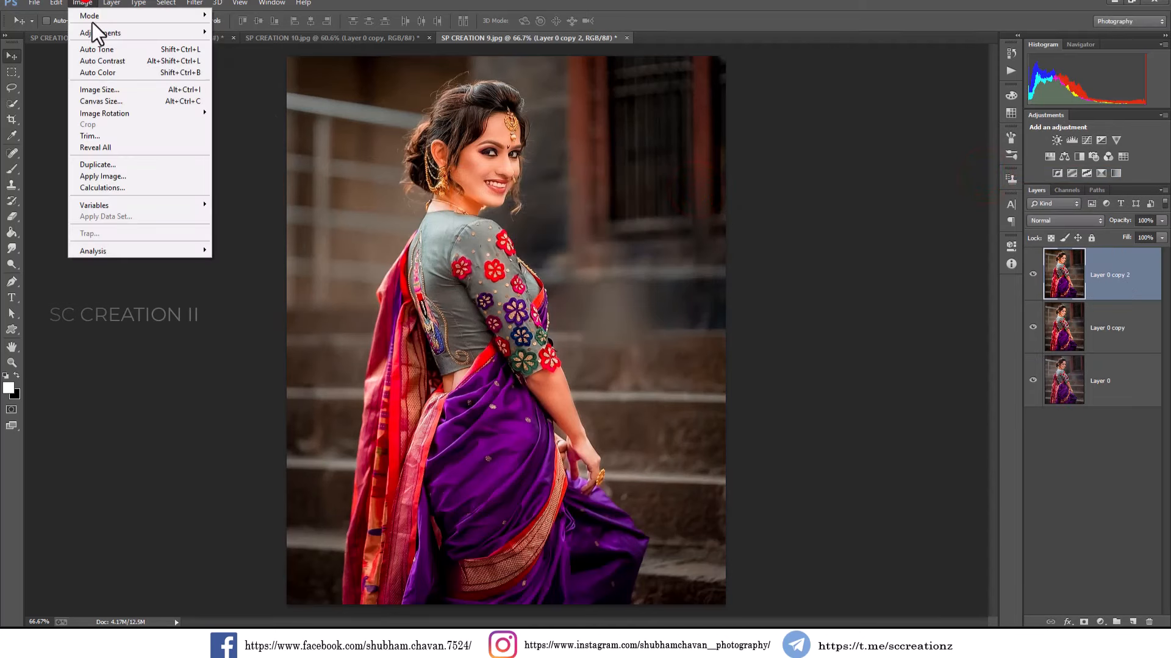
pyautogui.click(105, 49)
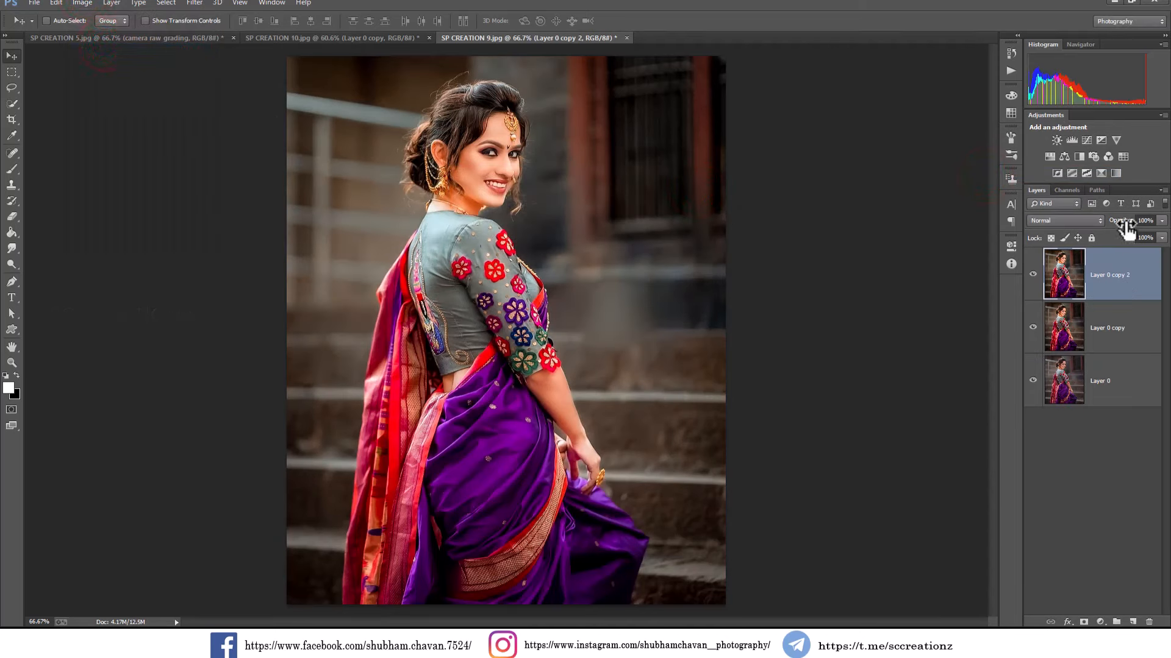
# Set the auto-toned layer's opacity to 42%, check its effect and flatten SP CREATION 9.jpg
pyautogui.moveTo(1125, 221); pyautogui.dragTo(1100, 226)
pyautogui.click(1163, 221)
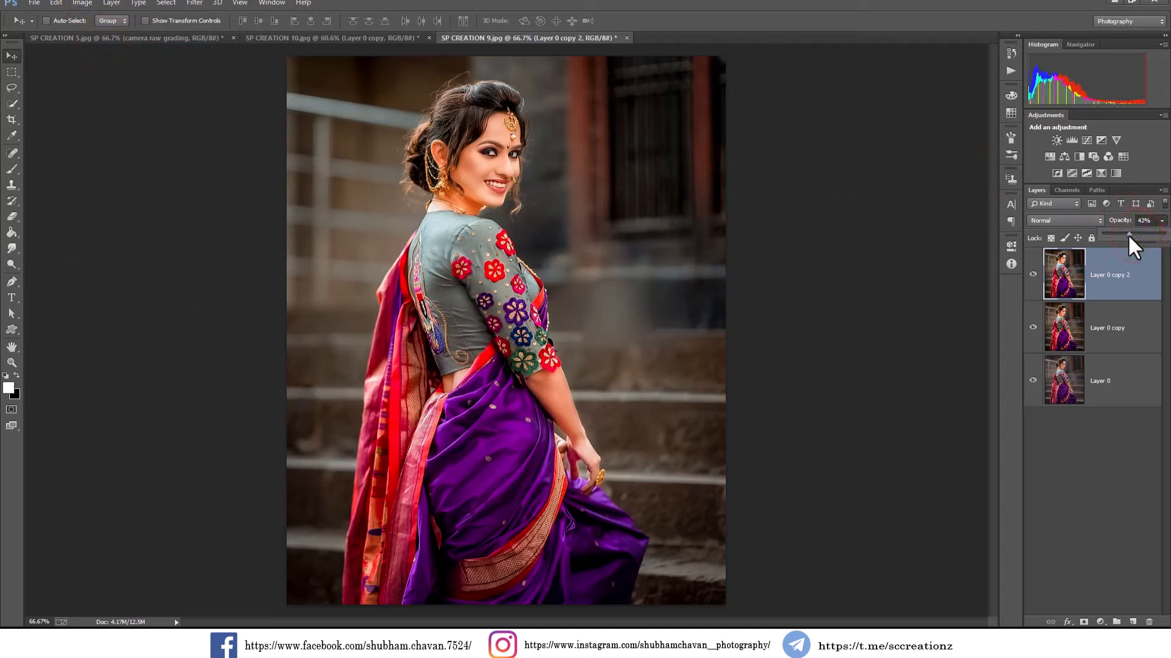
pyautogui.click(1033, 275)
pyautogui.click(1033, 275)
pyautogui.click(1033, 275)
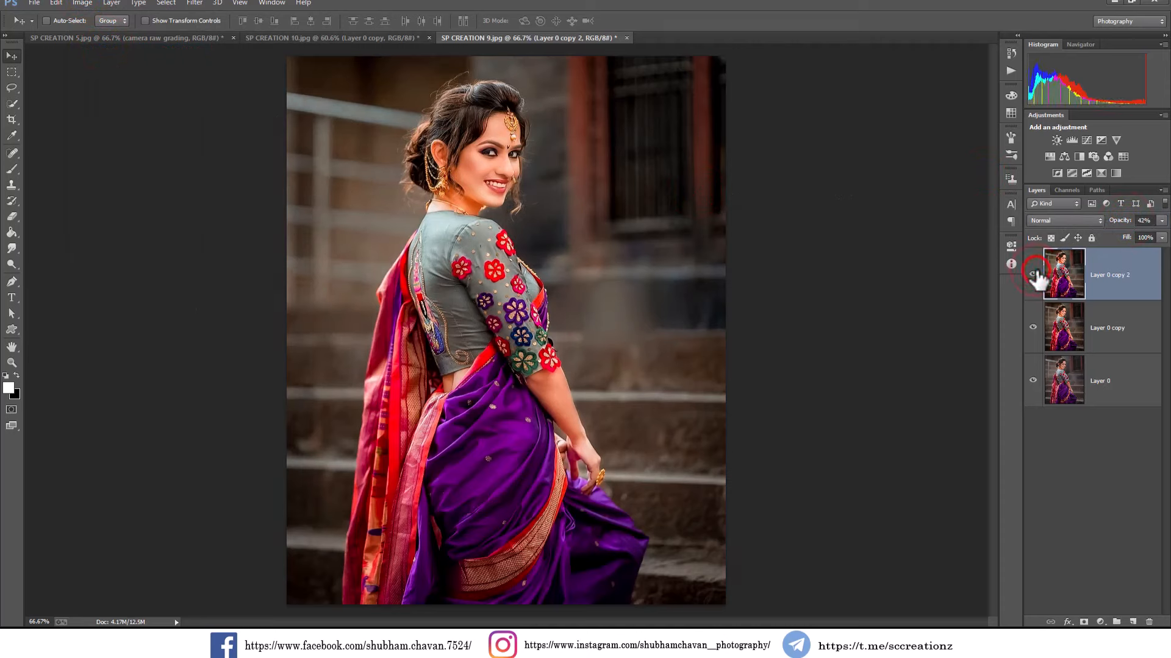
pyautogui.click(1033, 274)
pyautogui.click(1033, 274)
pyautogui.rightClick(1121, 293)
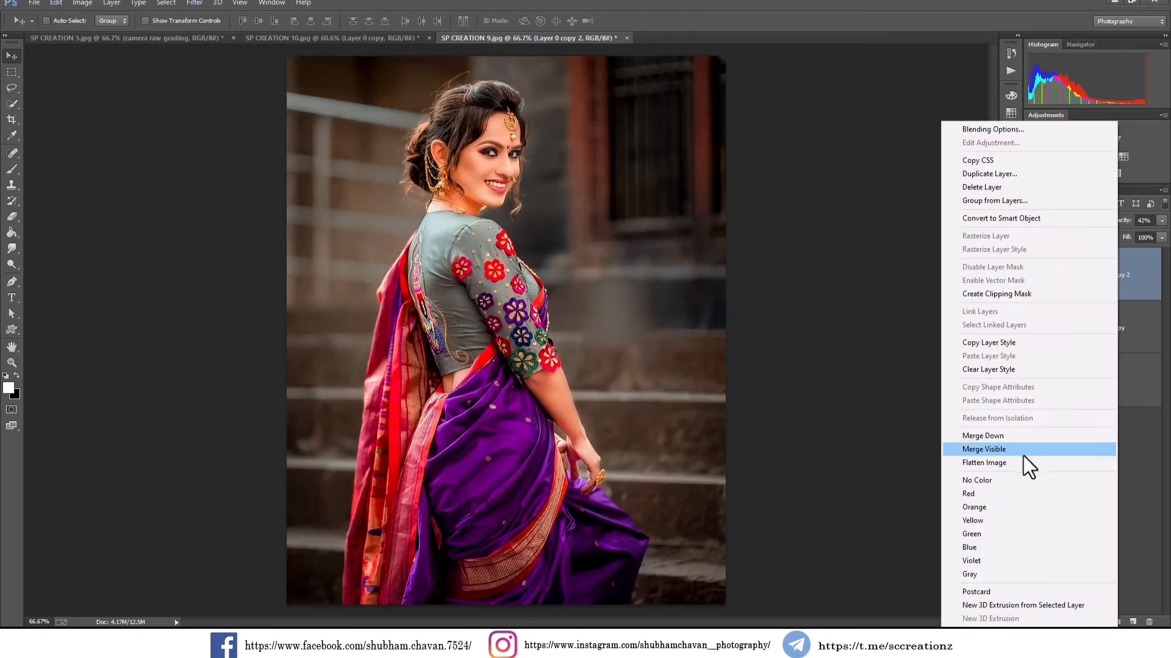
pyautogui.click(1022, 459)
# In SP CREATION 10.jpg, duplicate the graded copy and apply Auto Tone to the duplicate
pyautogui.click(313, 39)
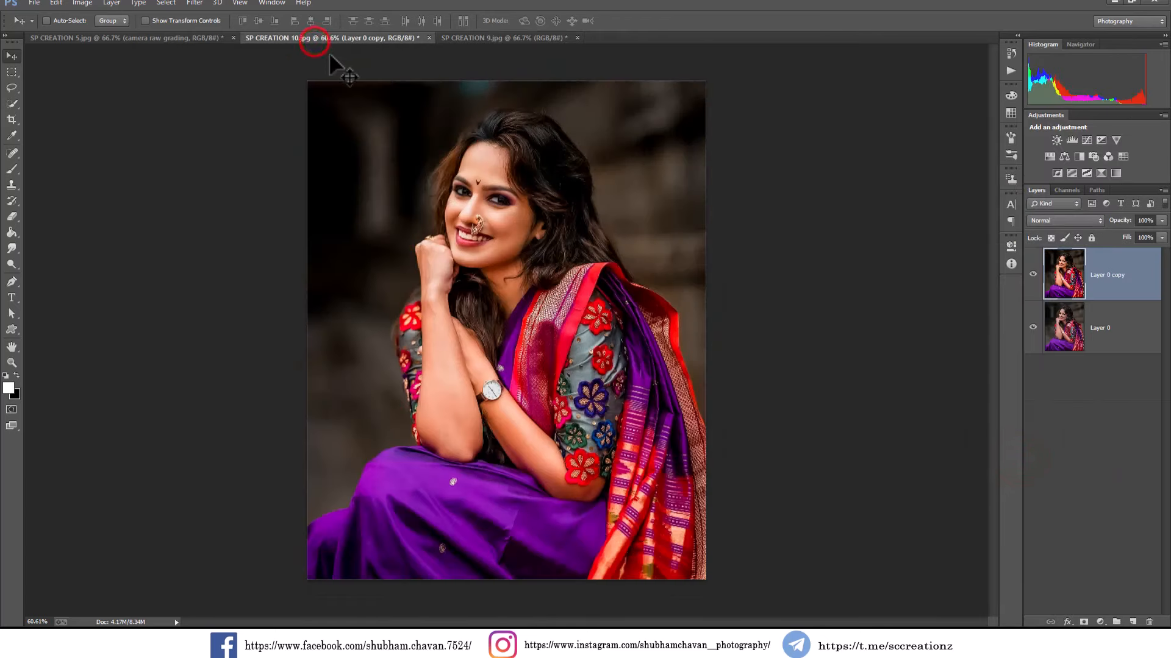
pyautogui.click(194, 1)
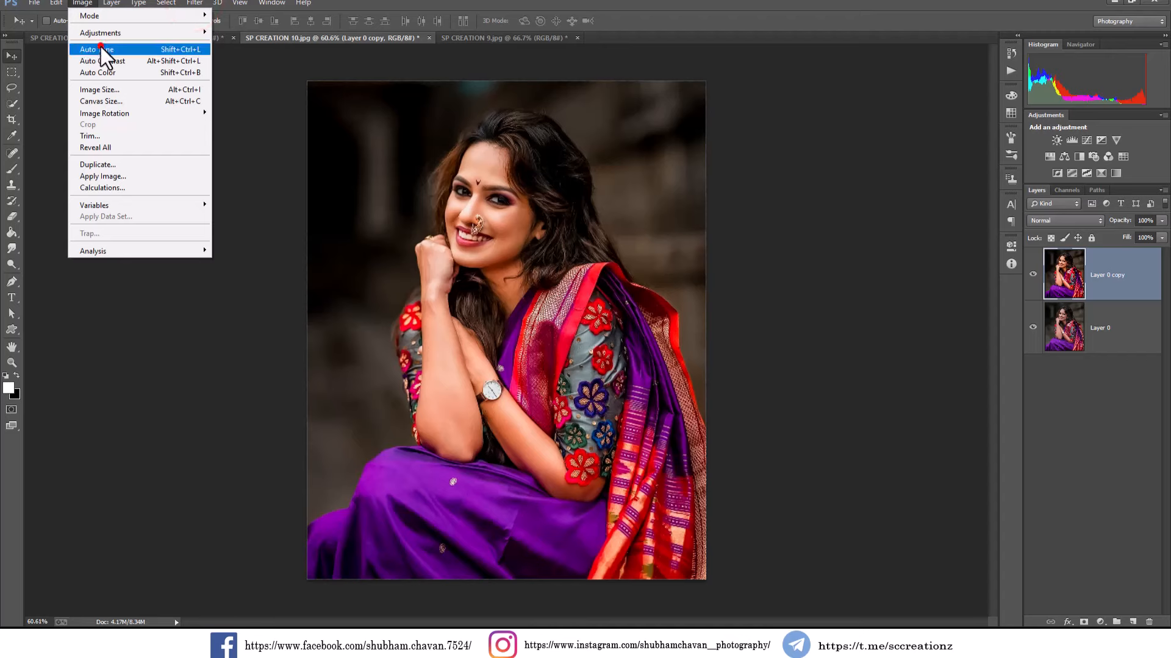
pyautogui.click(100, 46)
pyautogui.moveTo(1126, 286); pyautogui.dragTo(1132, 621)
pyautogui.click(83, 3)
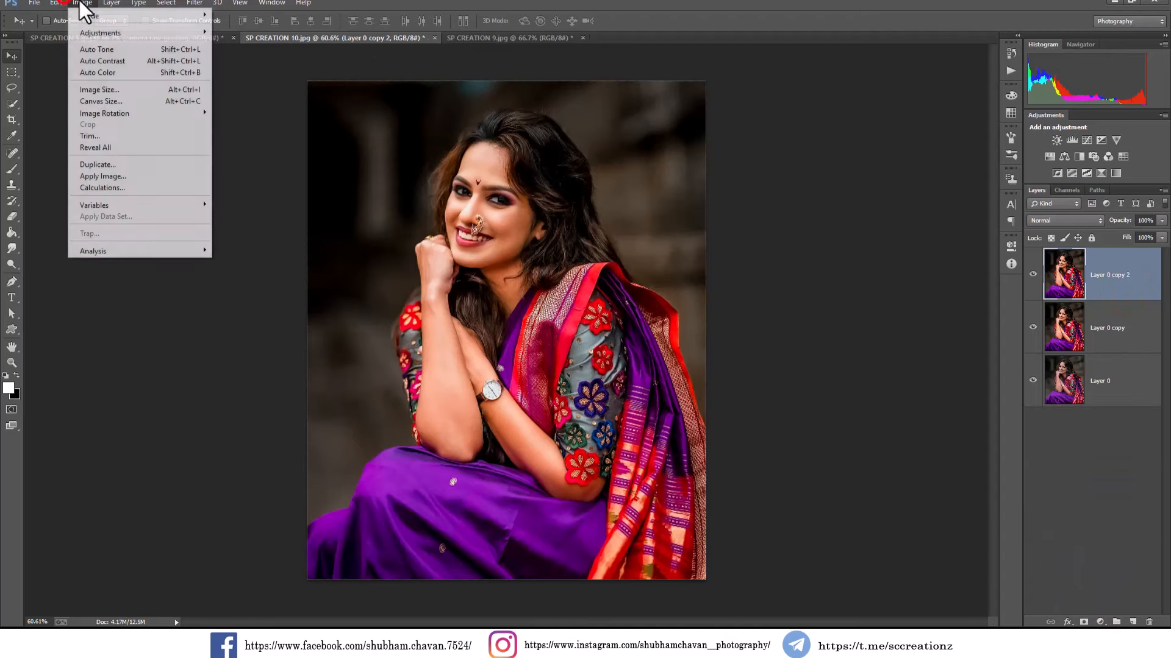
pyautogui.click(100, 51)
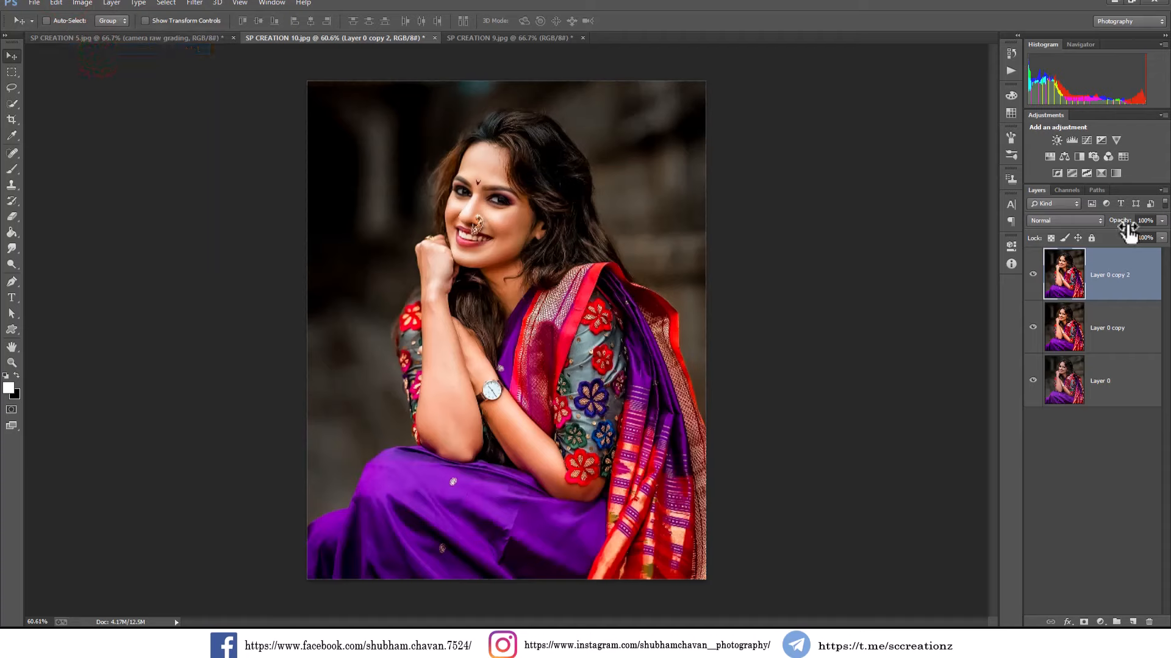
# Set the auto-toned layer's opacity to 35%, check its effect and flatten SP CREATION 10.jpg
pyautogui.click(1161, 221)
pyautogui.moveTo(1161, 234); pyautogui.dragTo(1121, 232)
pyautogui.click(1034, 276)
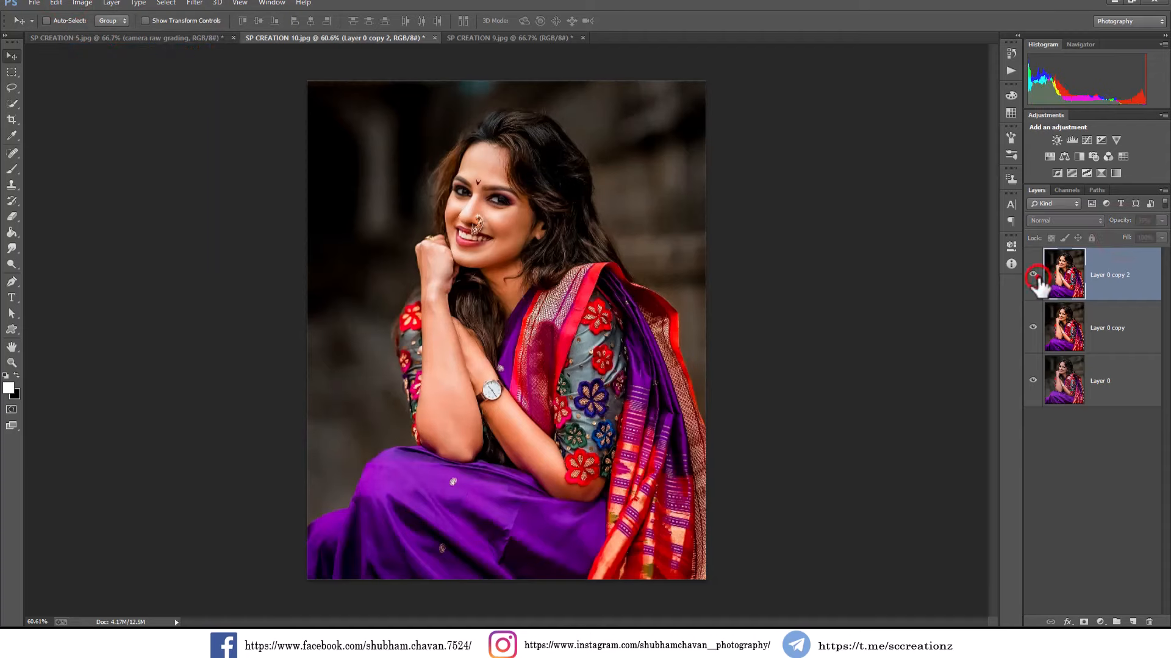
pyautogui.click(1035, 277)
pyautogui.rightClick(1097, 295)
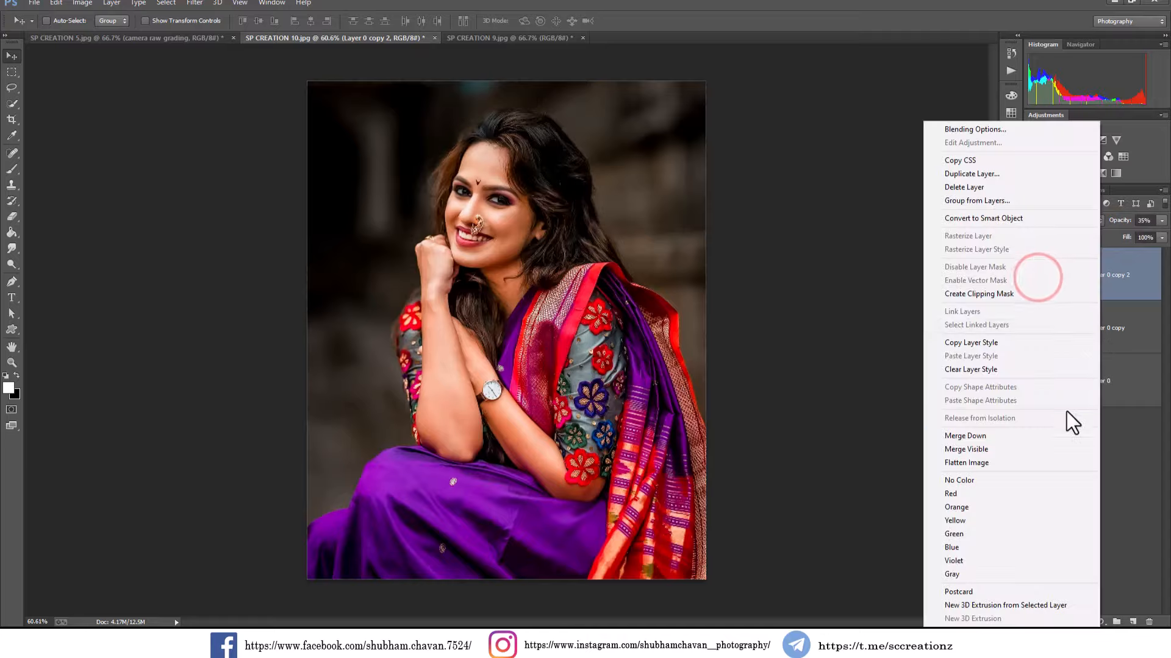
pyautogui.click(1008, 464)
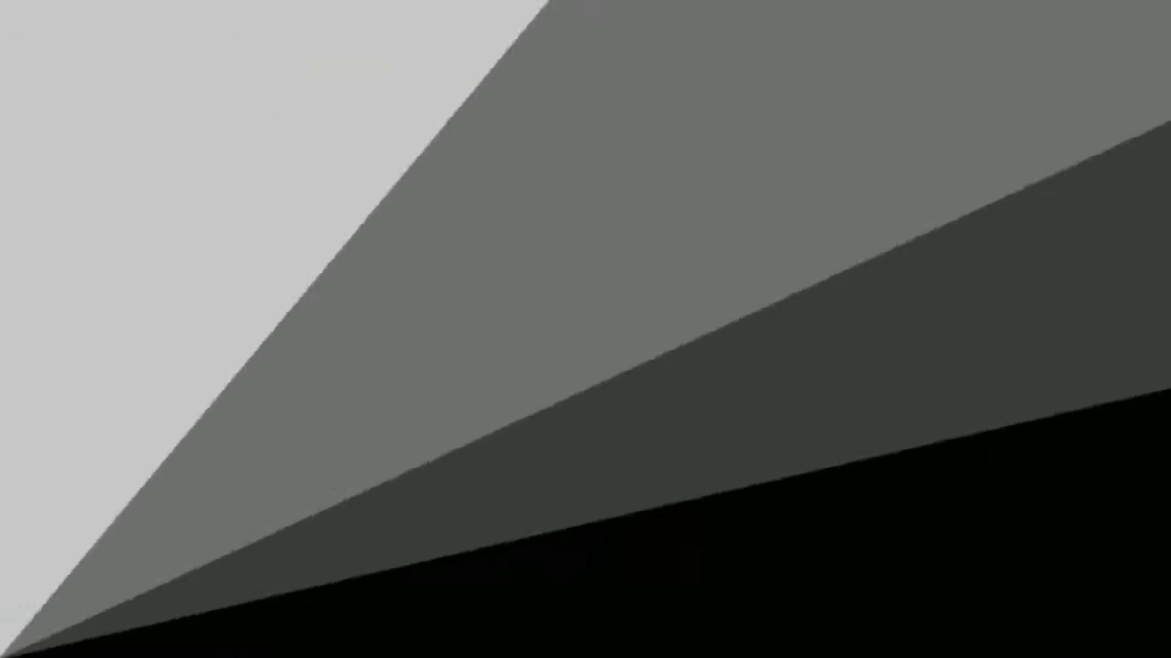